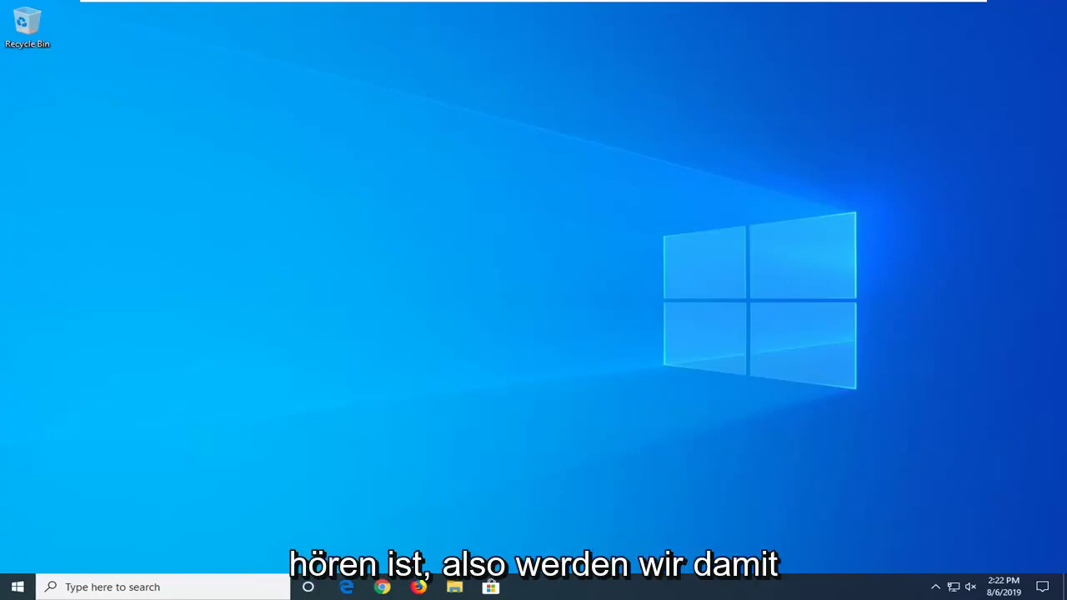
- Launch the Local Group Policy Editor by searching 'group policy' from Start
{"action": "left_click", "coordinate": [17, 588]}
{"action": "type", "text": "group"}
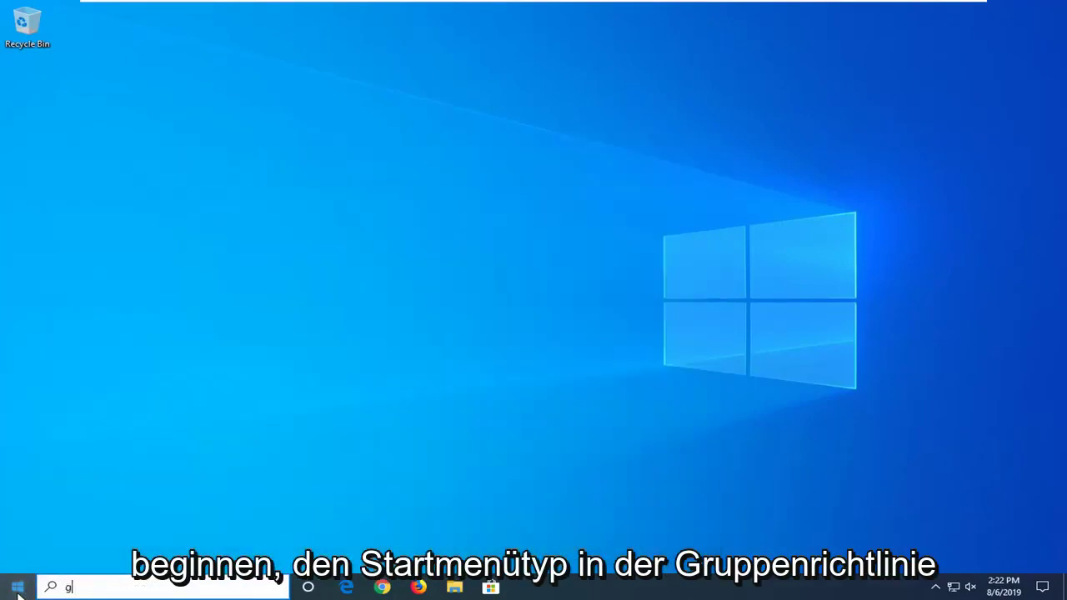
{"action": "type", "text": " policy"}
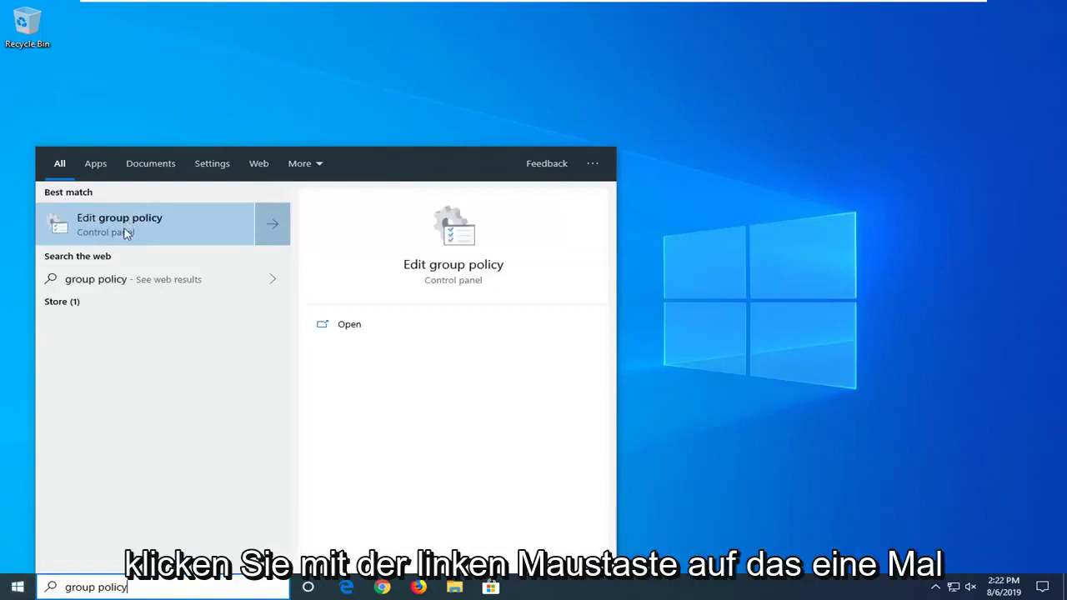
{"action": "left_click", "coordinate": [125, 230]}
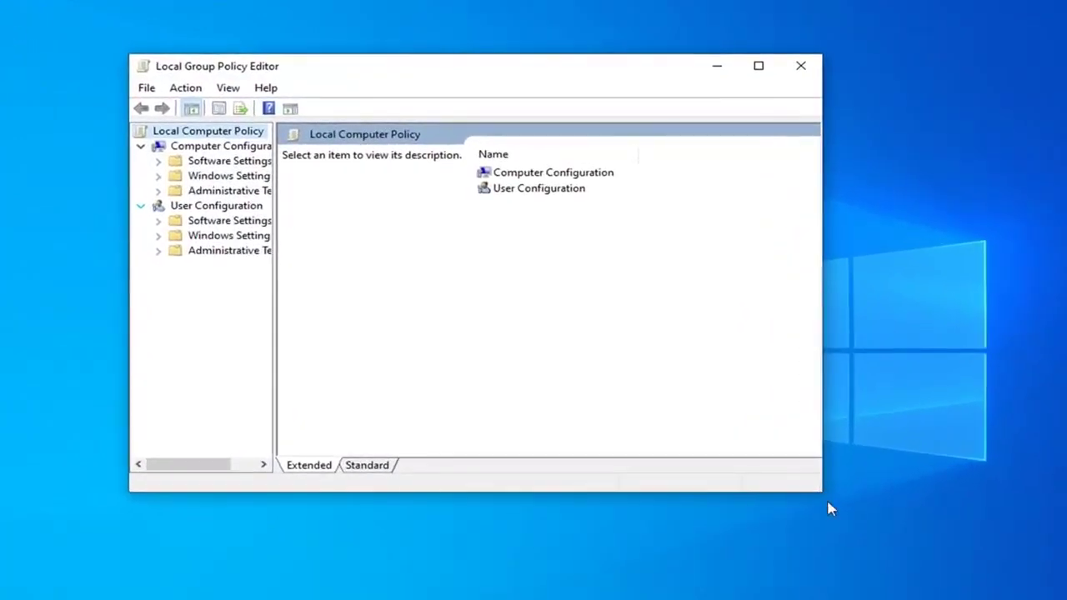
- Enlarge the editor, widen the tree, and expand Computer Configuration > Administrative Templates > Windows Components
{"action": "left_click_drag", "start_coordinate": [821, 493], "coordinate": [956, 557]}
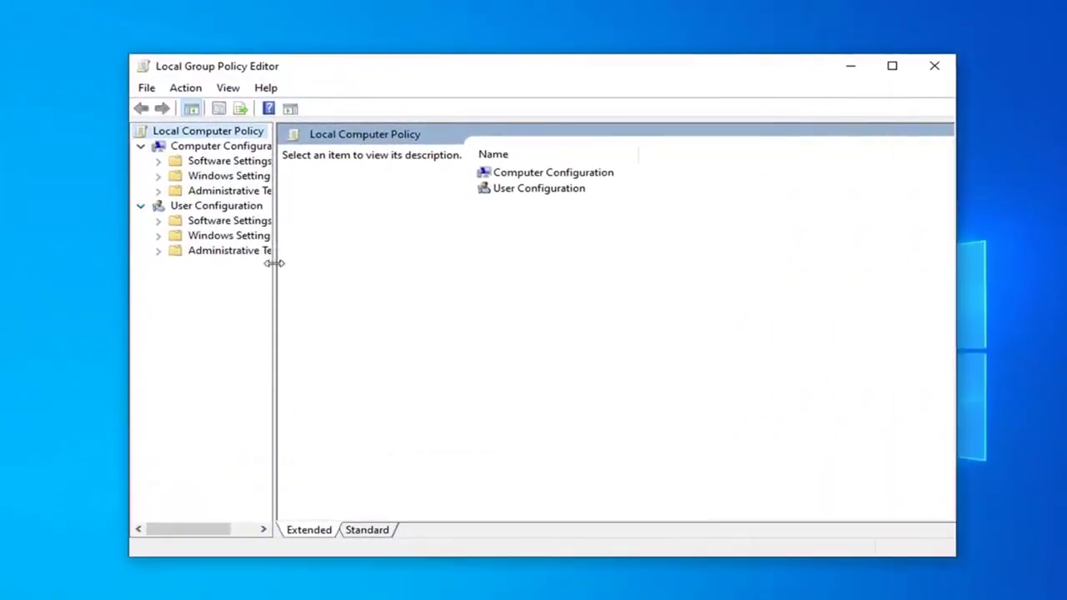
{"action": "left_click_drag", "start_coordinate": [274, 261], "coordinate": [356, 267]}
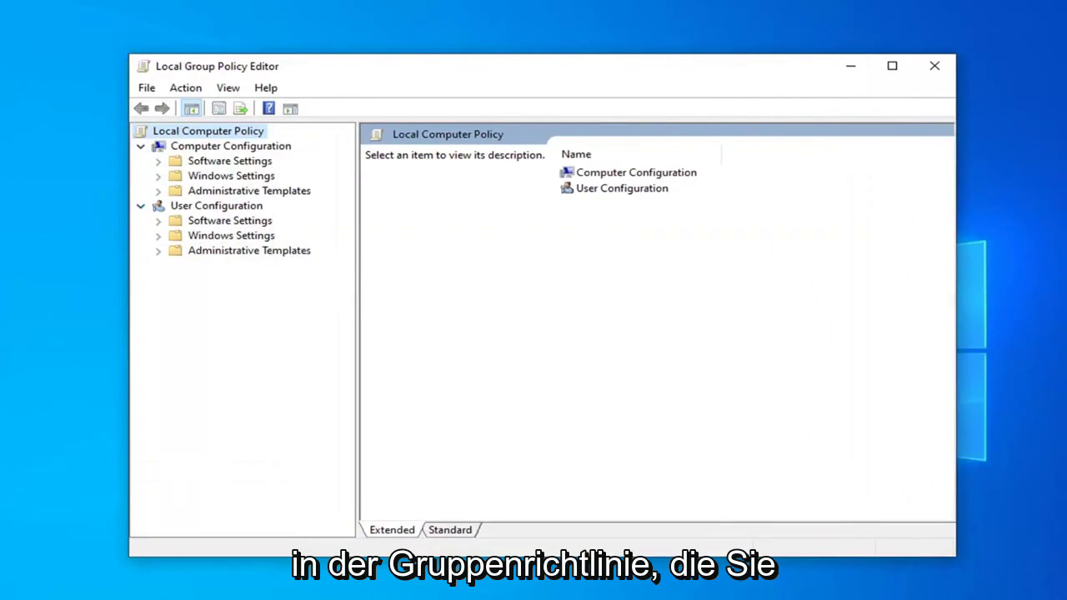
{"action": "left_click", "coordinate": [188, 147]}
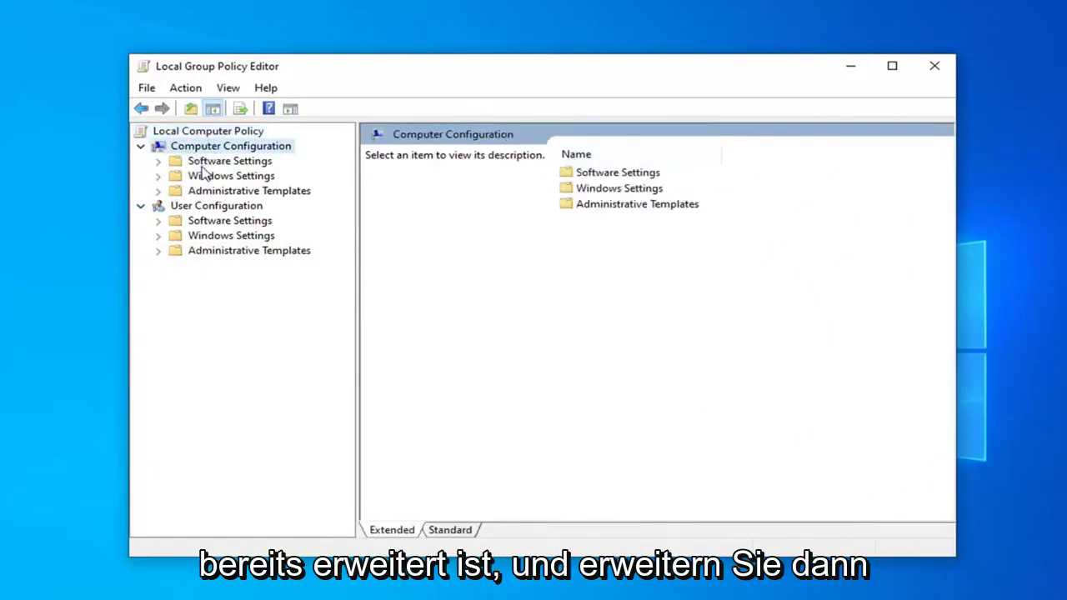
{"action": "left_click", "coordinate": [207, 192]}
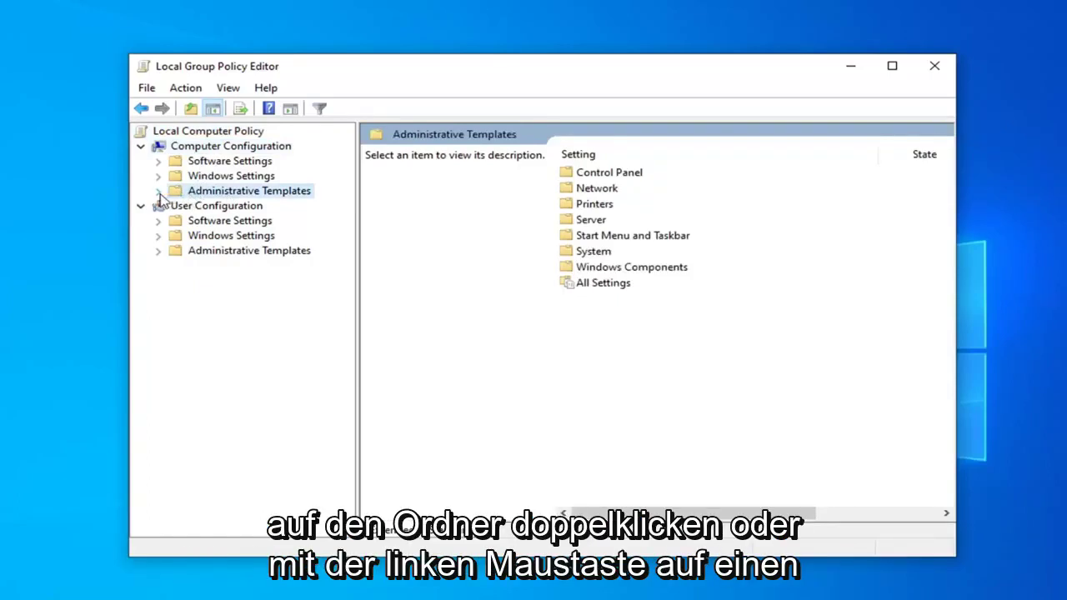
{"action": "left_click", "coordinate": [158, 191]}
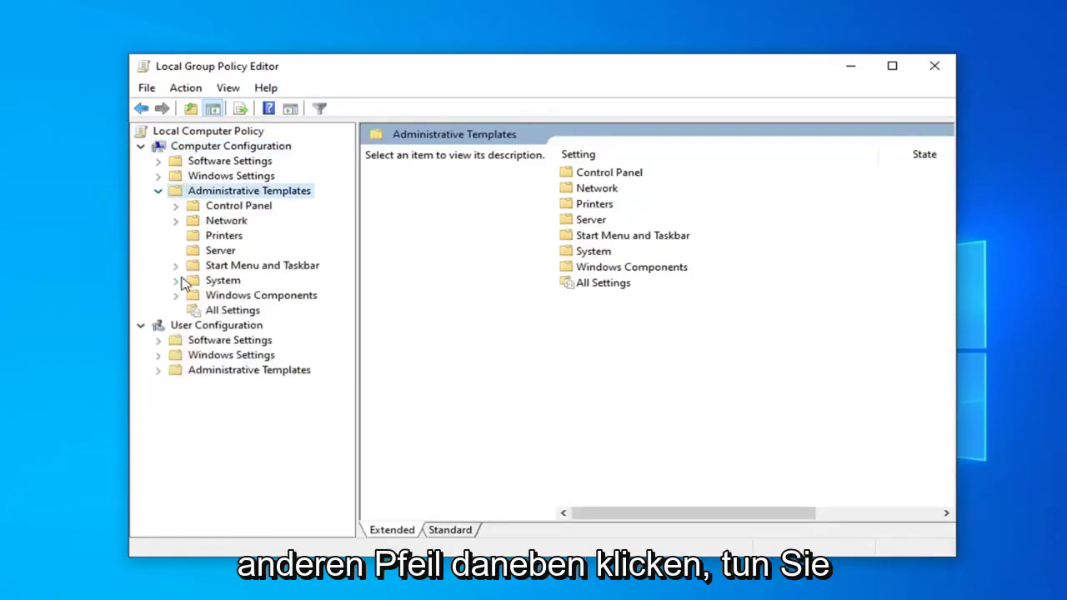
{"action": "left_click", "coordinate": [233, 296]}
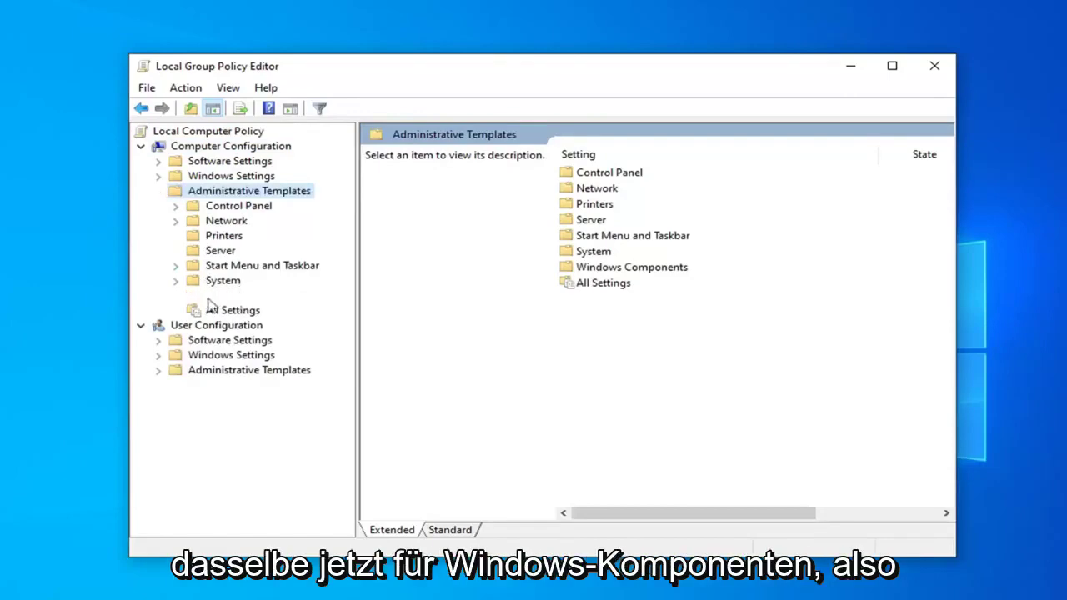
{"action": "left_click", "coordinate": [179, 297]}
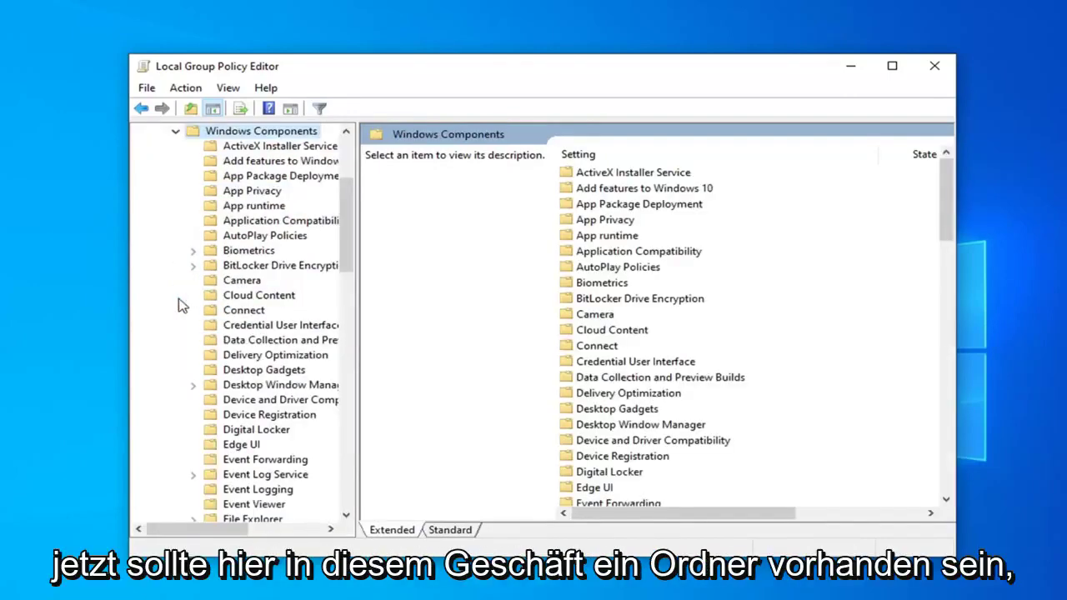
{"action": "scroll", "coordinate": [237, 302], "scroll_direction": "down", "scroll_amount": 5}
{"action": "scroll", "coordinate": [239, 302], "scroll_direction": "down", "scroll_amount": 8}
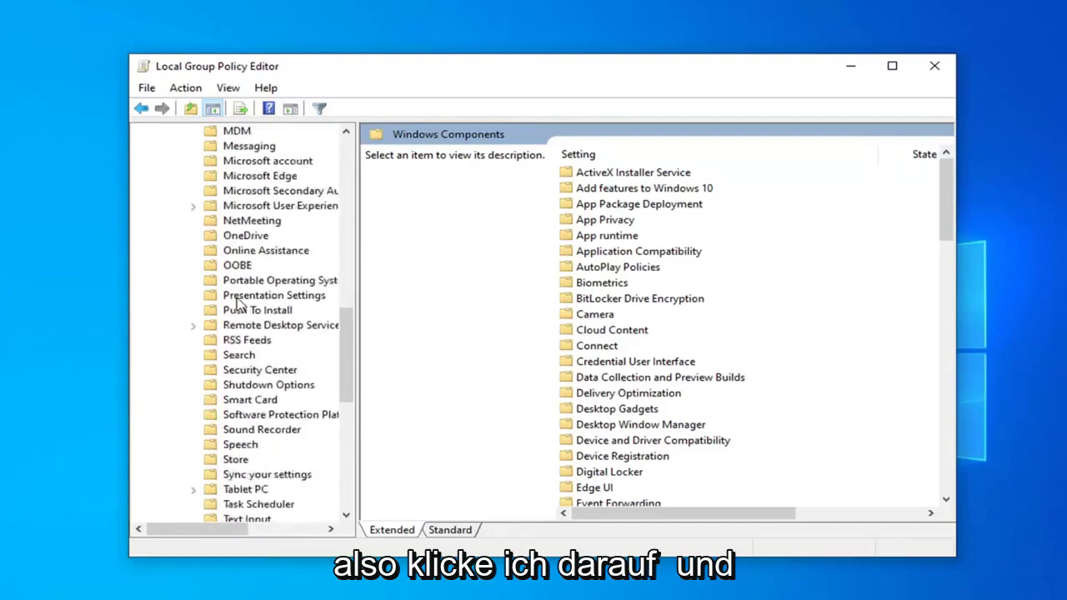
- Set the Store folder's 'Turn off the Store application' policy to Enabled and apply it
{"action": "left_click", "coordinate": [225, 416]}
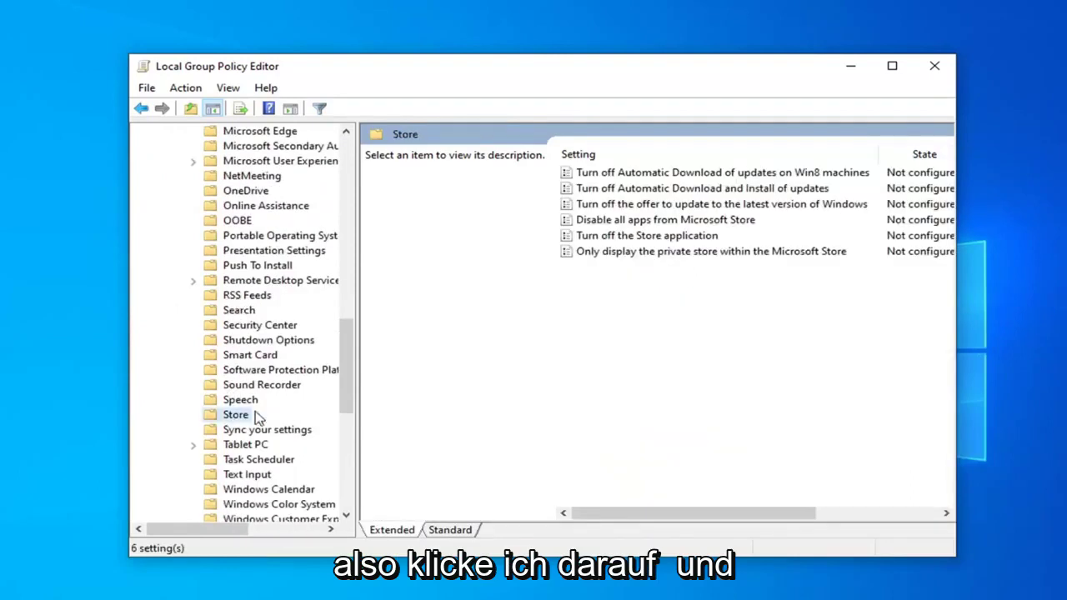
{"action": "left_click", "coordinate": [598, 238]}
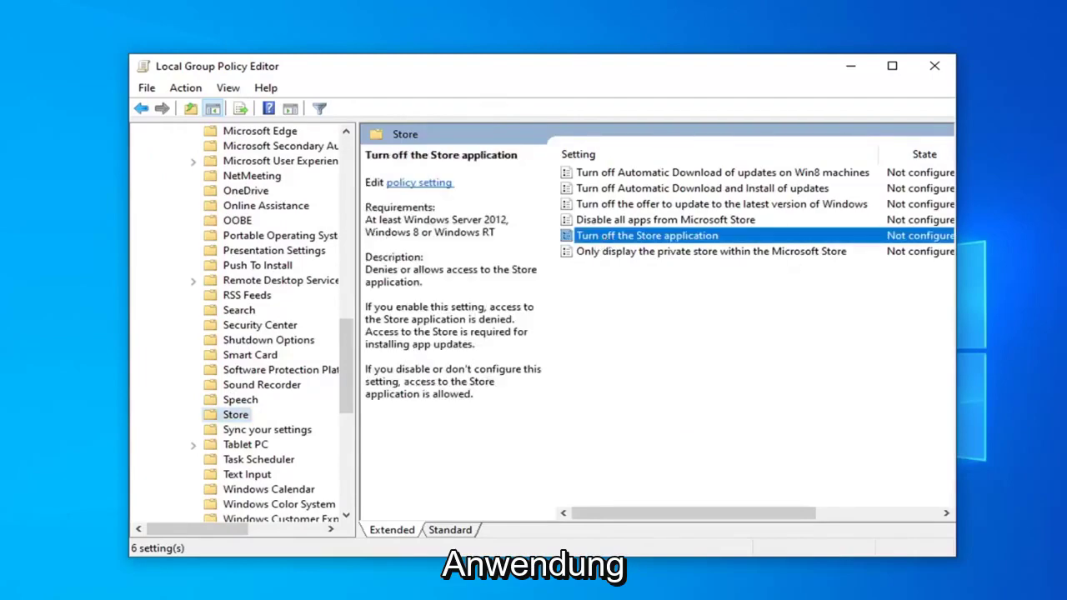
{"action": "double_click", "coordinate": [597, 236]}
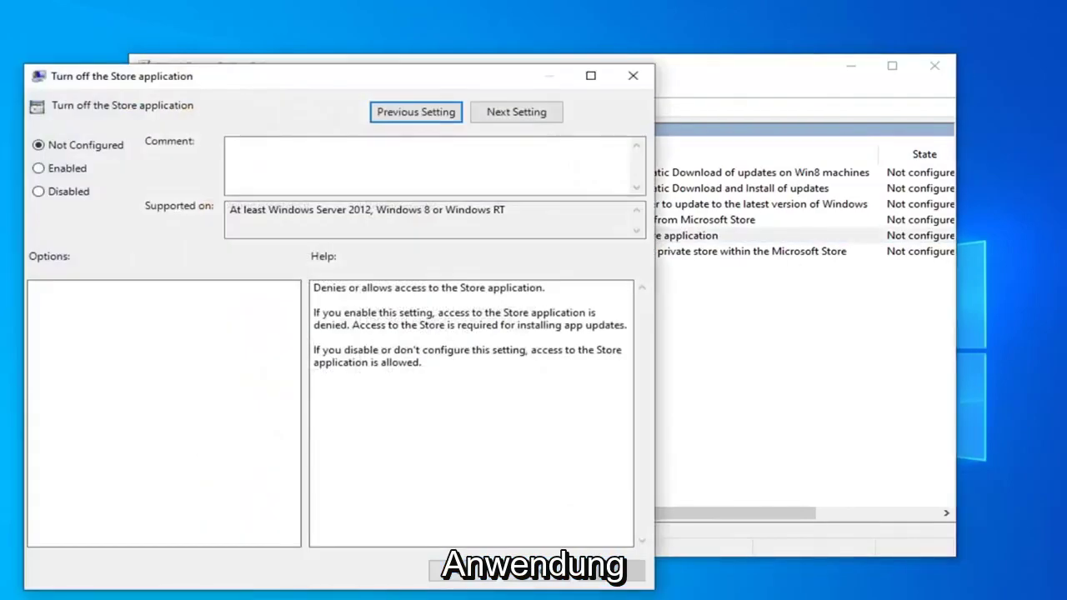
{"action": "left_click_drag", "start_coordinate": [441, 79], "coordinate": [659, 53]}
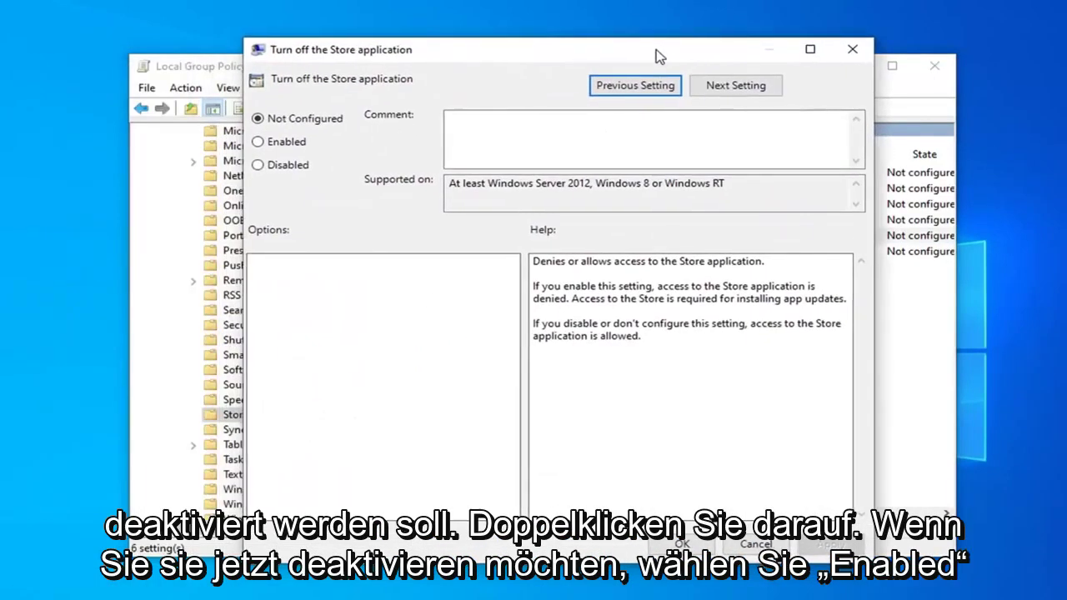
{"action": "left_click", "coordinate": [295, 147]}
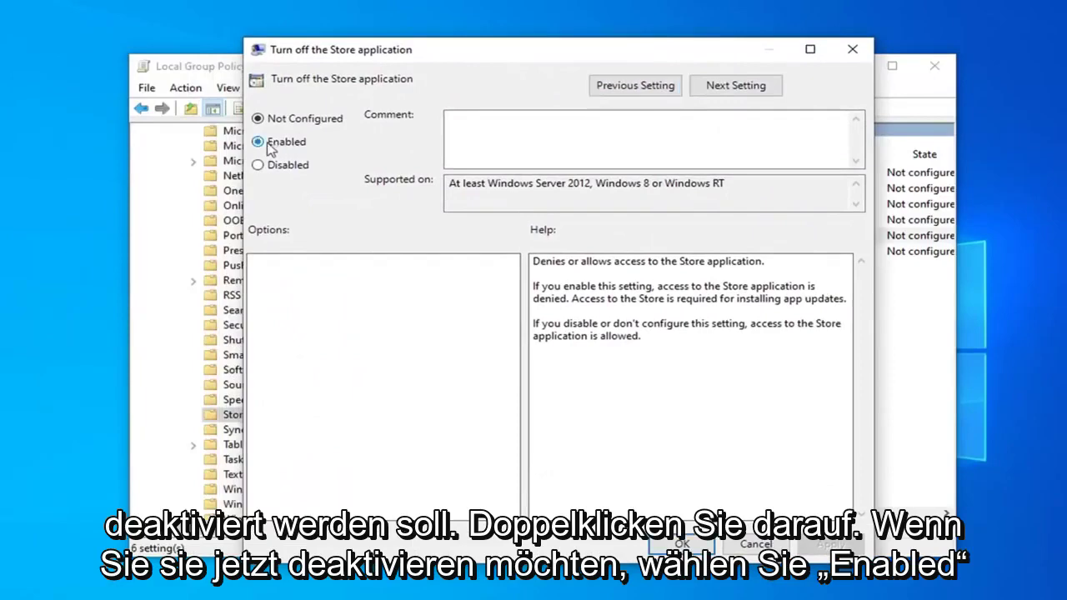
{"action": "left_click", "coordinate": [831, 545]}
{"action": "left_click", "coordinate": [696, 546]}
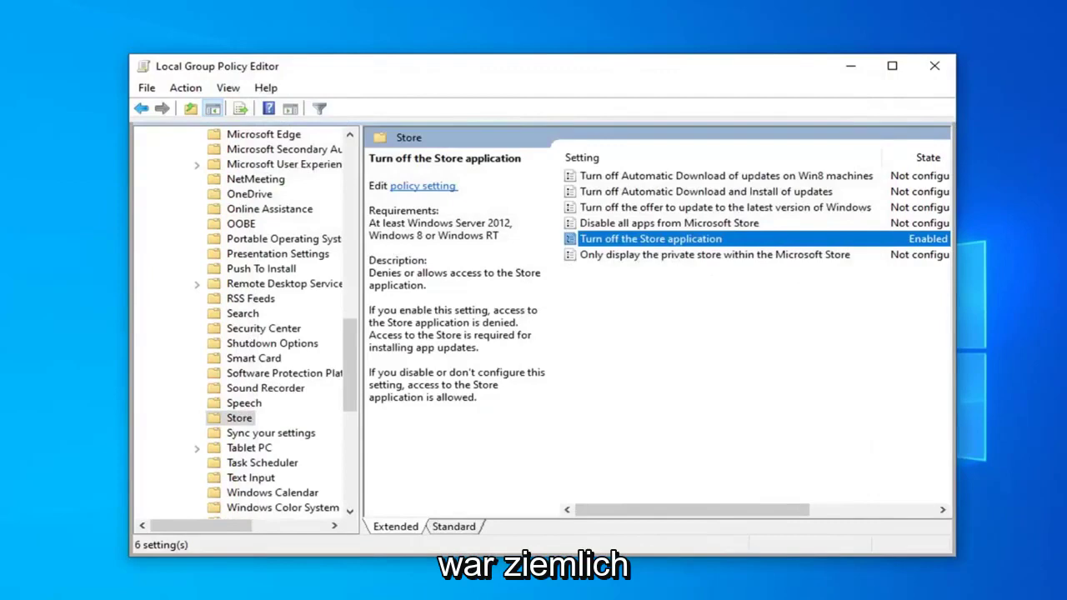
- Close the policy editor and run Registry Editor (regedit) as administrator
{"action": "left_click", "coordinate": [936, 75]}
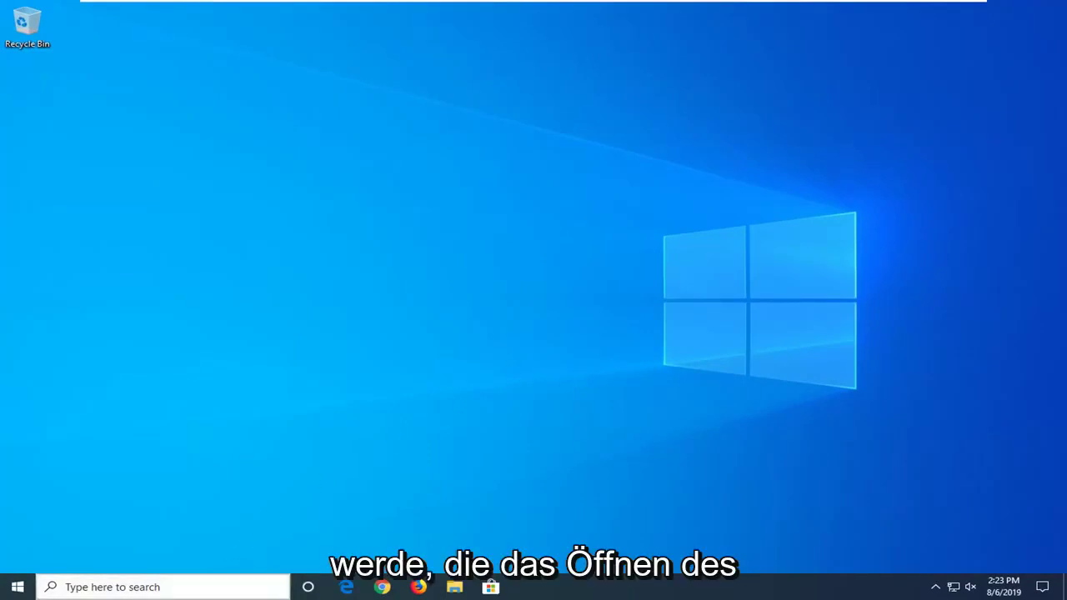
{"action": "left_click", "coordinate": [18, 590]}
{"action": "type", "text": "regedi"}
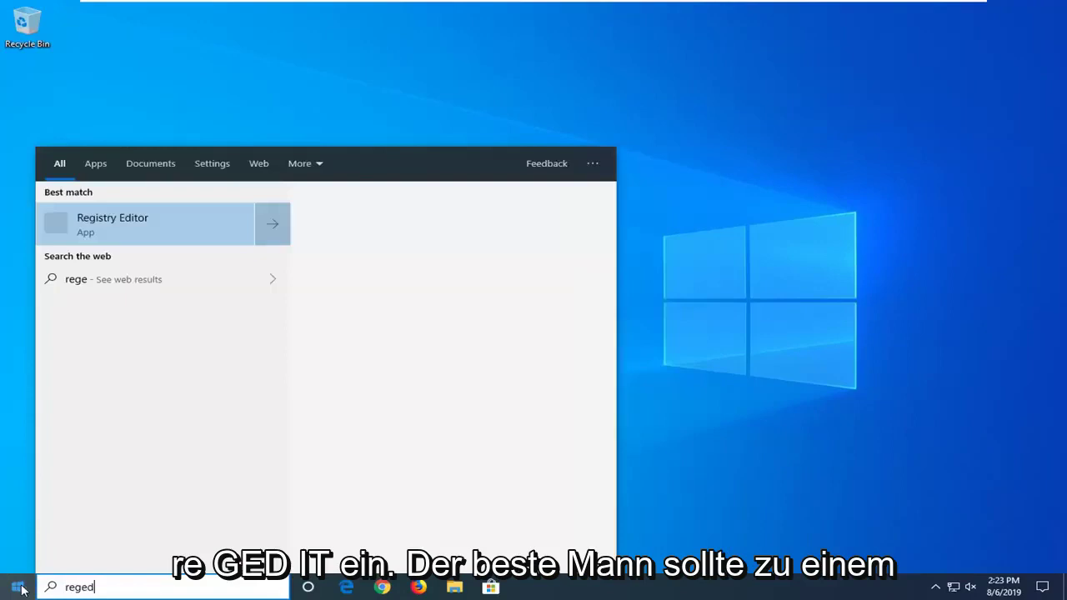
{"action": "type", "text": "t"}
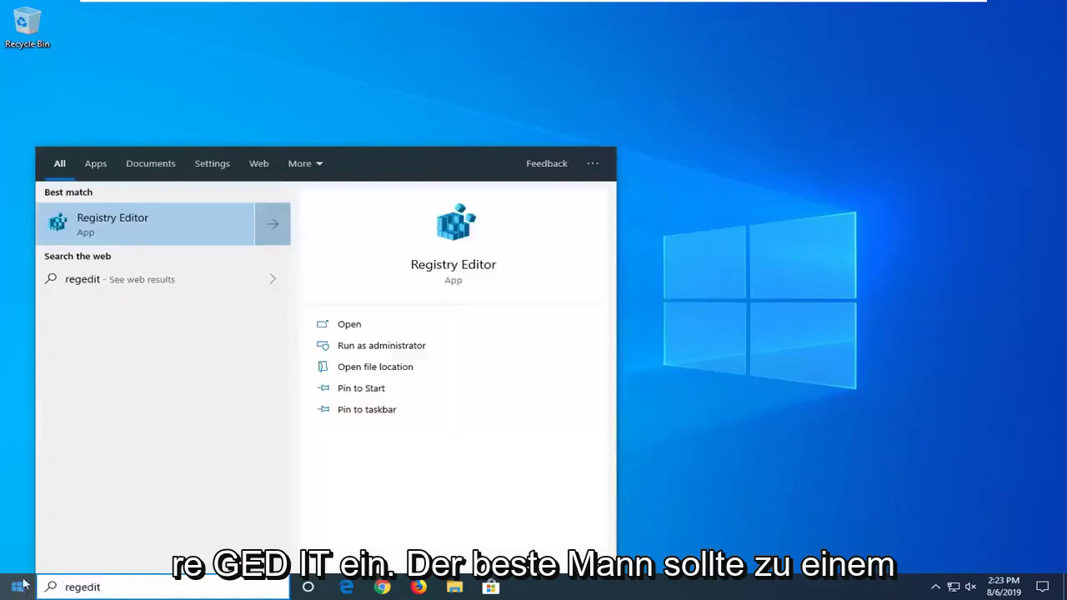
{"action": "right_click", "coordinate": [116, 224]}
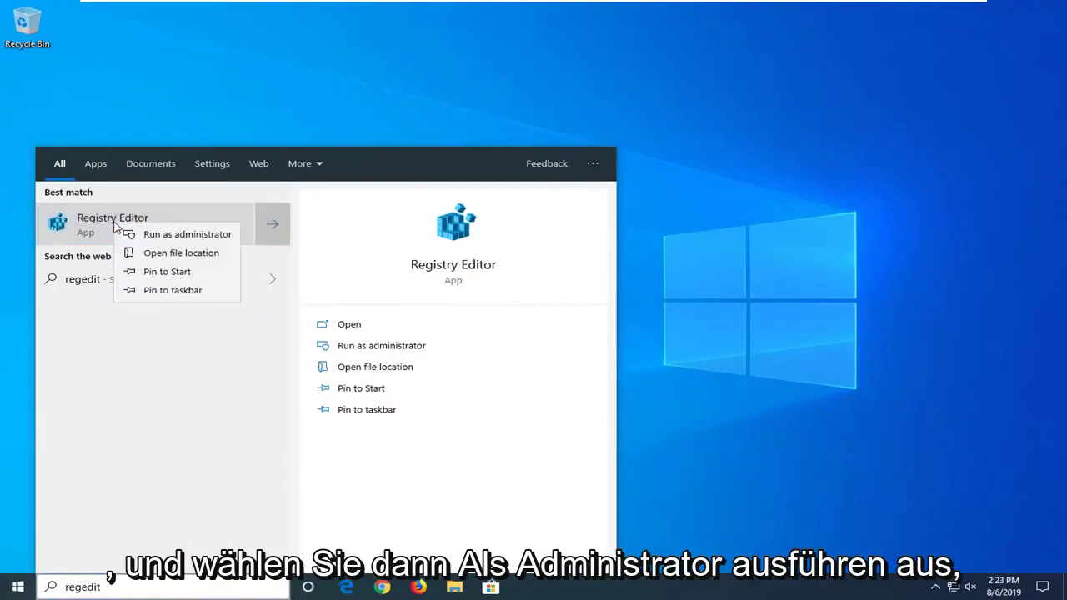
{"action": "left_click", "coordinate": [156, 236]}
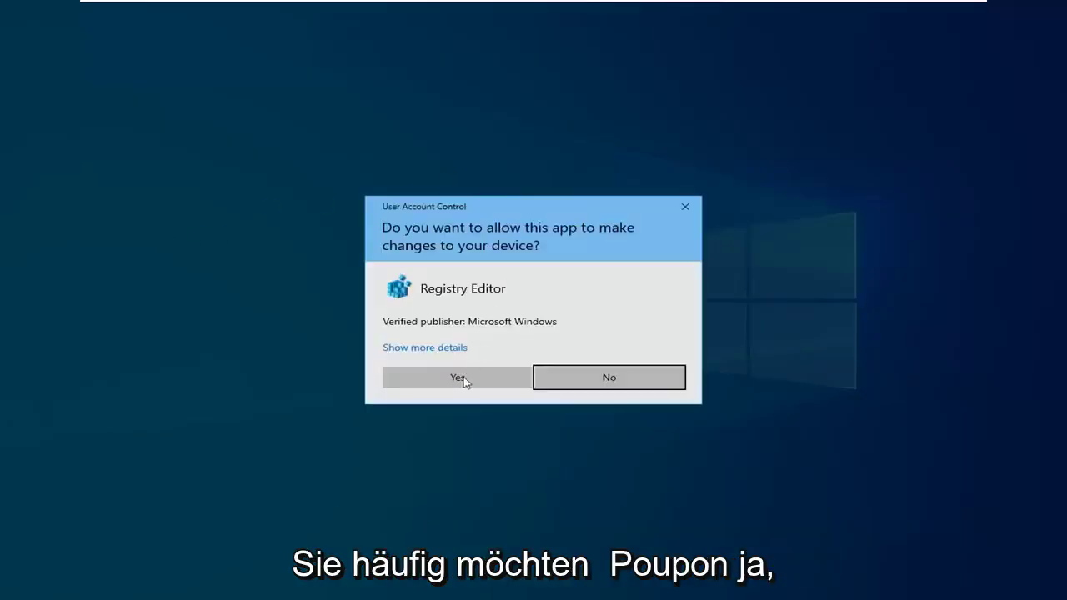
- Approve the User Account Control prompt with Yes to open Registry Editor
{"action": "left_click", "coordinate": [460, 377]}
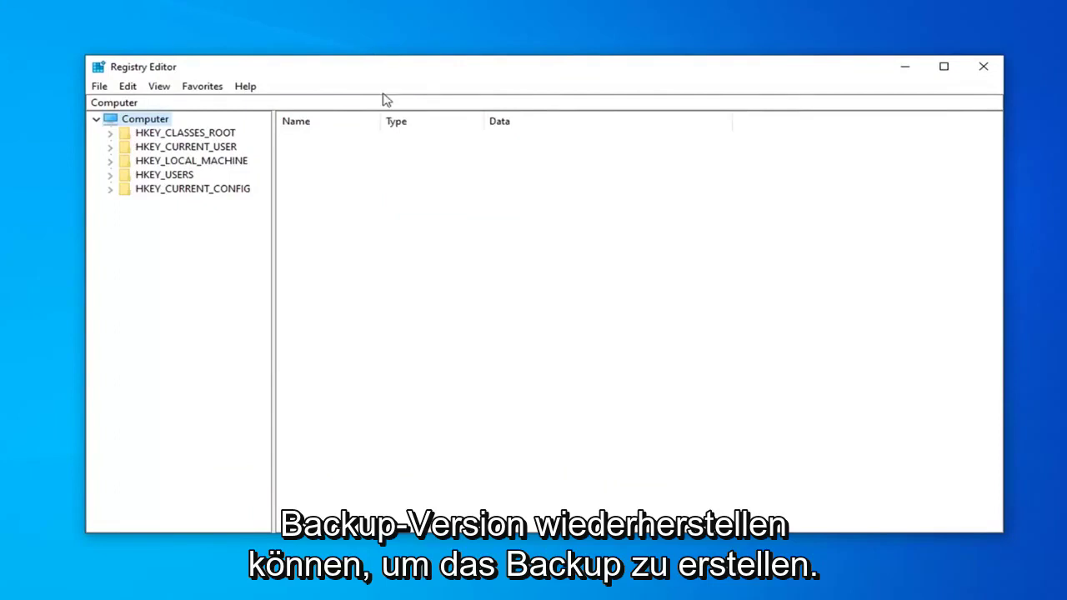
{"action": "left_click", "coordinate": [99, 86]}
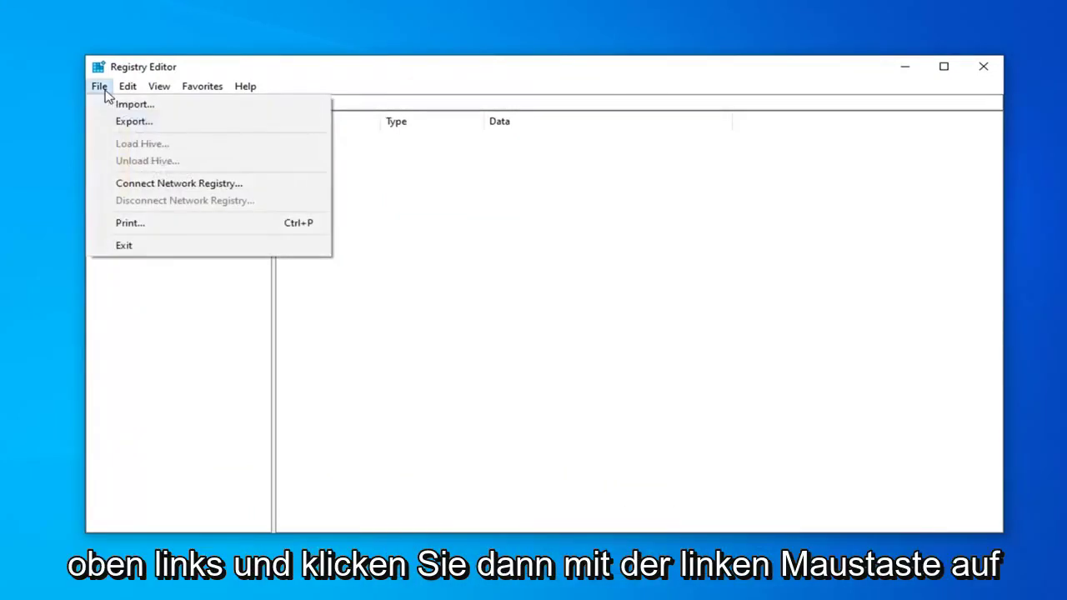
{"action": "left_click", "coordinate": [131, 125]}
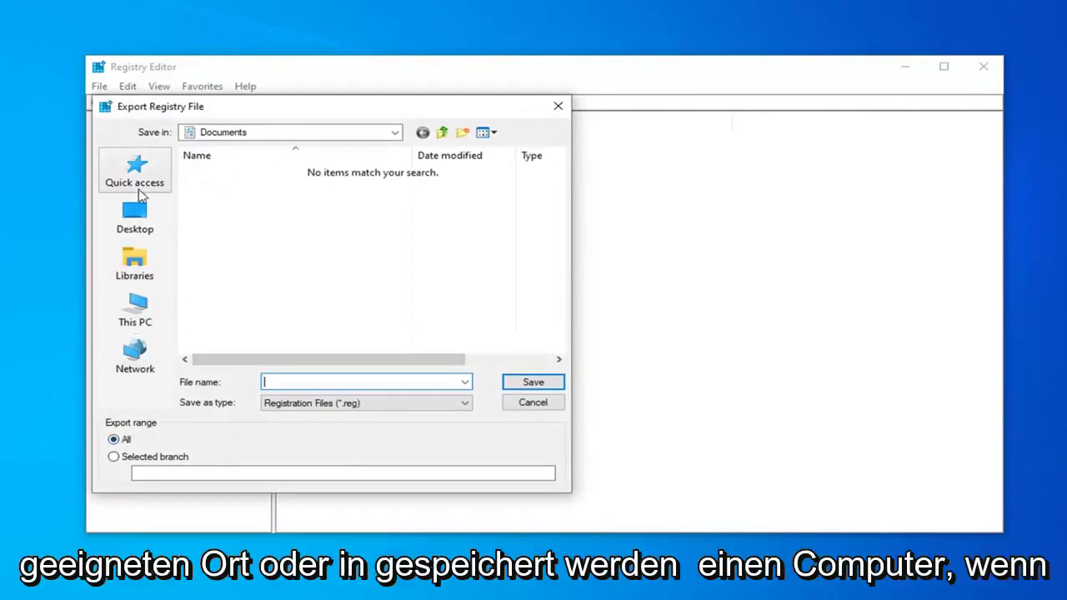
{"action": "left_click", "coordinate": [533, 403]}
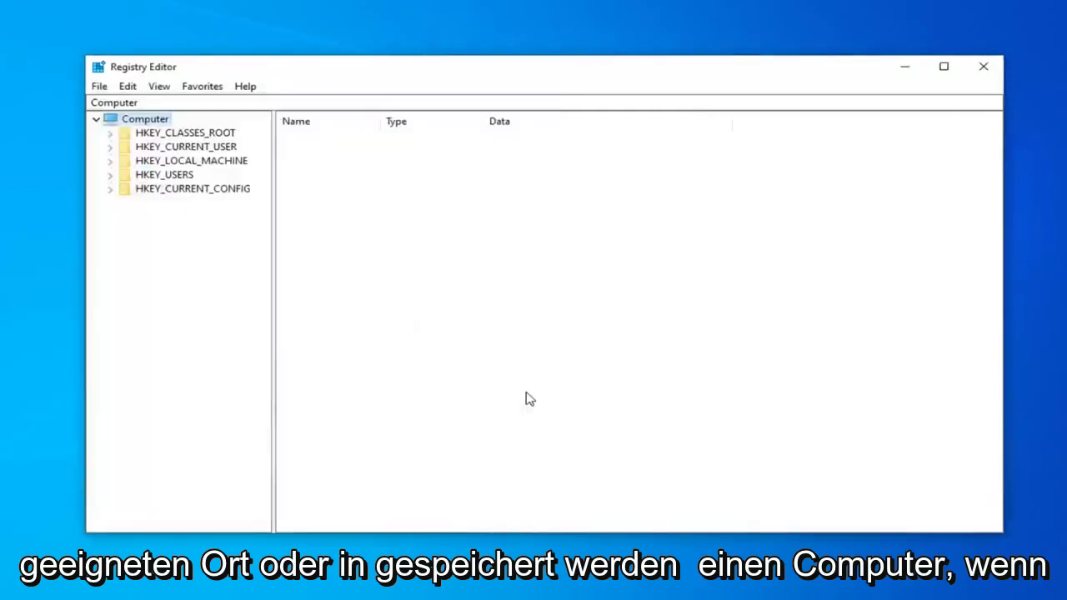
{"action": "left_click", "coordinate": [99, 86]}
{"action": "left_click", "coordinate": [122, 104]}
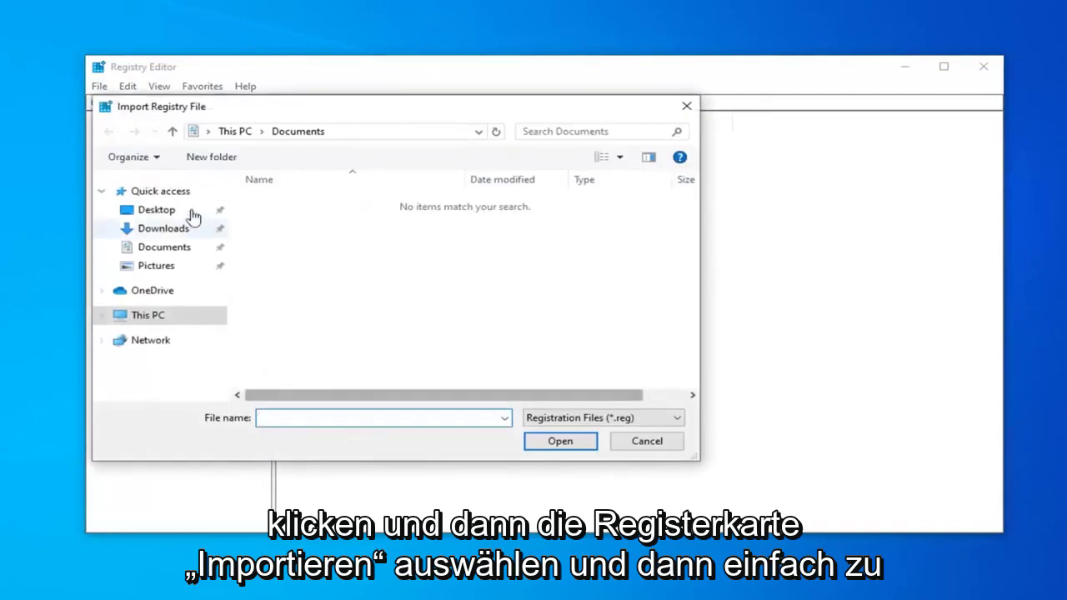
{"action": "left_click", "coordinate": [146, 211]}
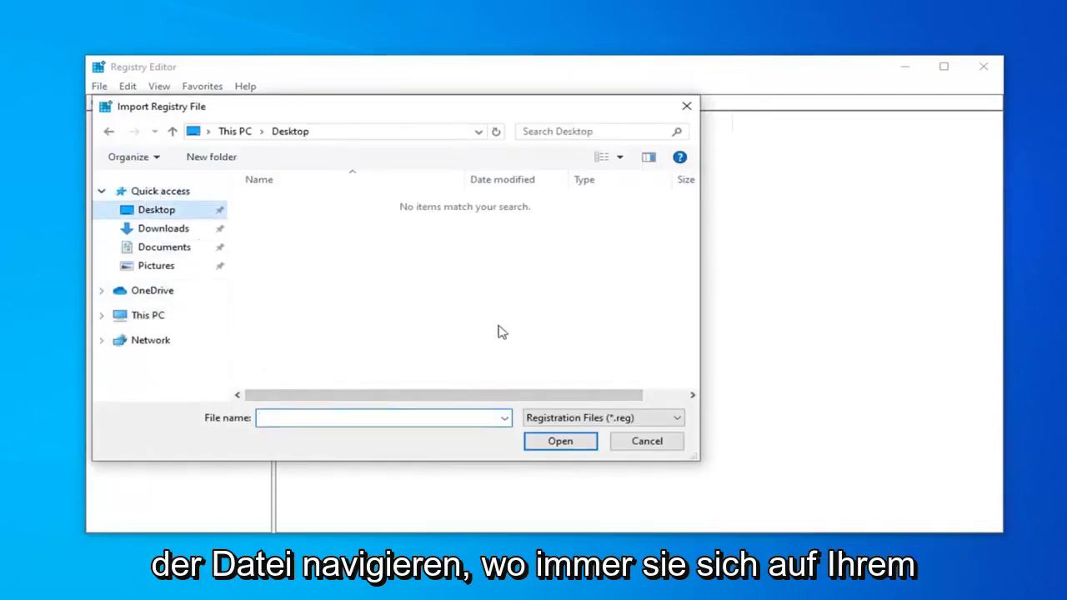
{"action": "left_click", "coordinate": [647, 442]}
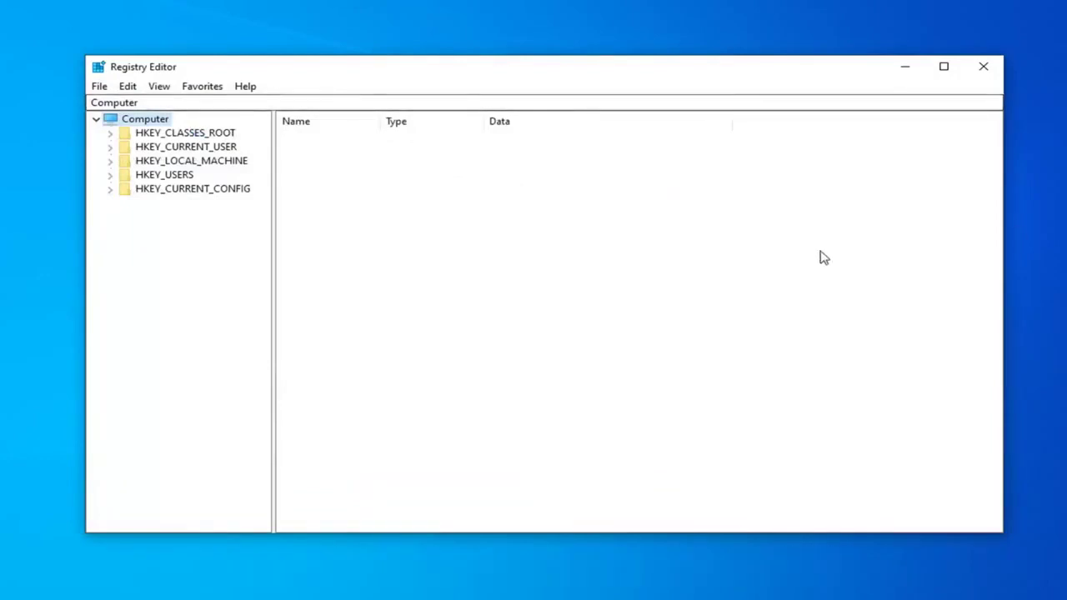
- Navigate to HKEY_LOCAL_MACHINE\SOFTWARE\Policies\Microsoft\WindowsStore, showing RemoveWindowsStore set to 1
{"action": "left_click", "coordinate": [201, 166]}
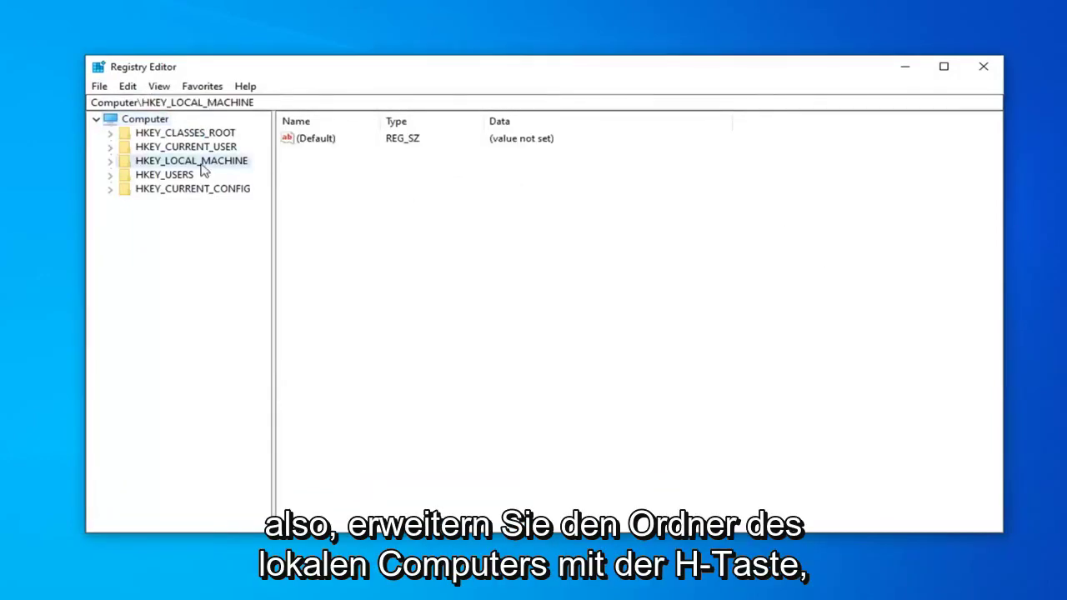
{"action": "left_click", "coordinate": [110, 161]}
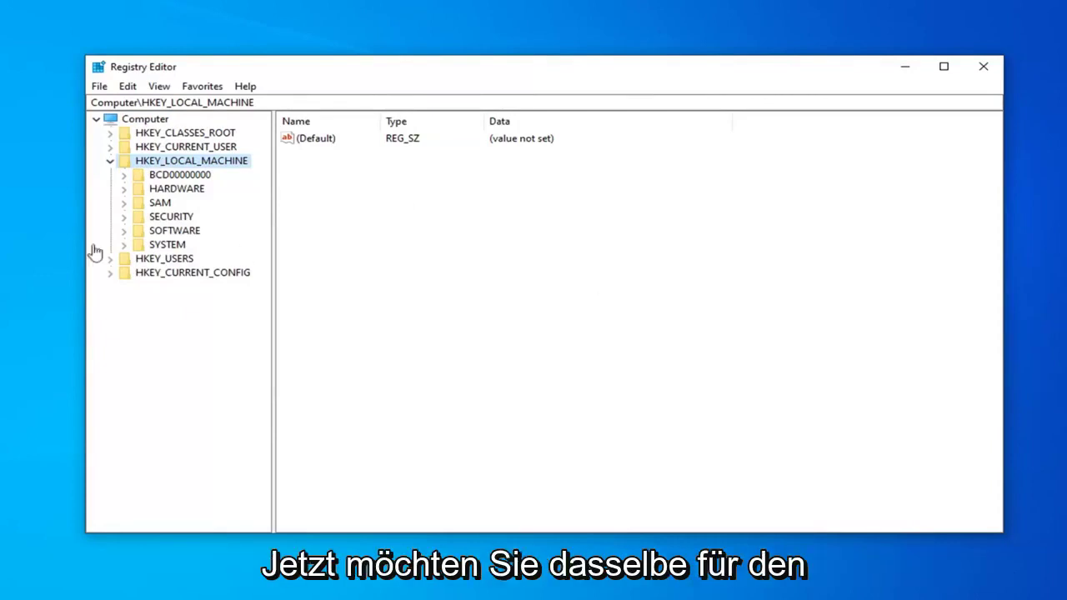
{"action": "left_click", "coordinate": [123, 231]}
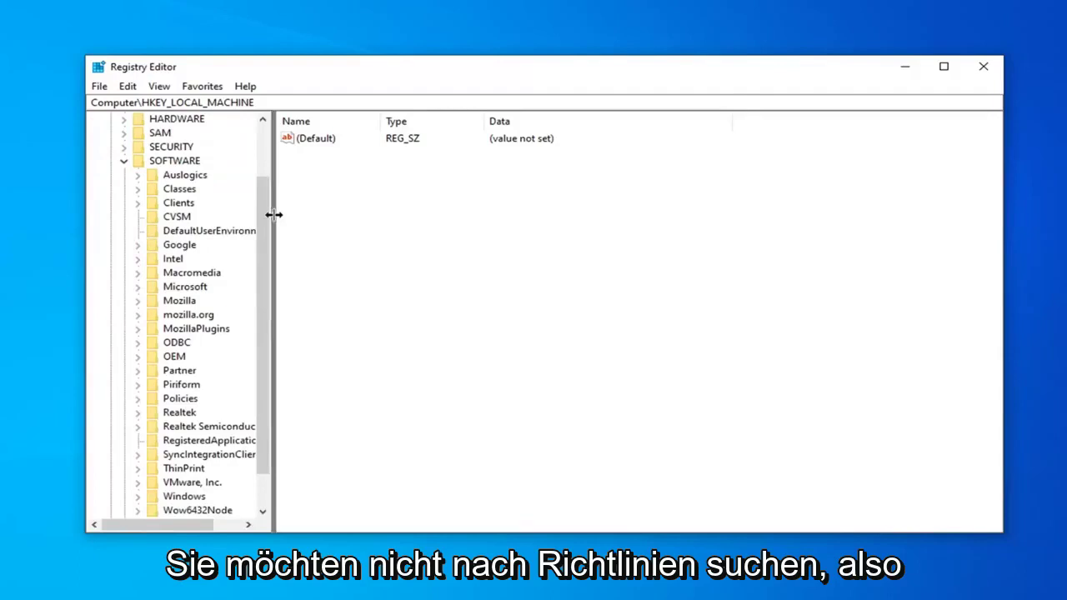
{"action": "left_click_drag", "start_coordinate": [274, 214], "coordinate": [368, 215]}
{"action": "left_click", "coordinate": [185, 401]}
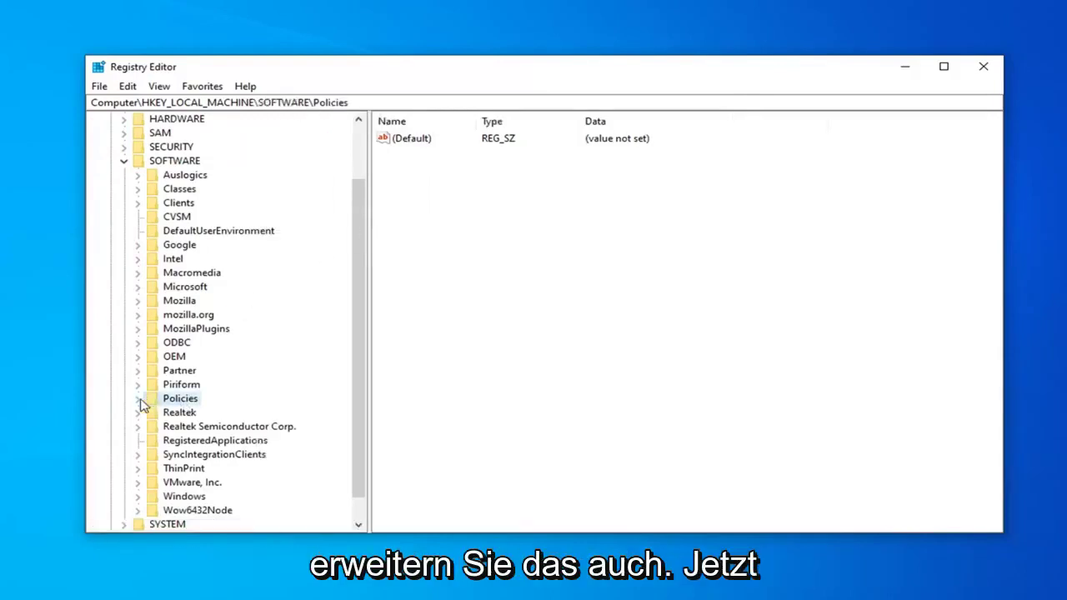
{"action": "left_click", "coordinate": [138, 399]}
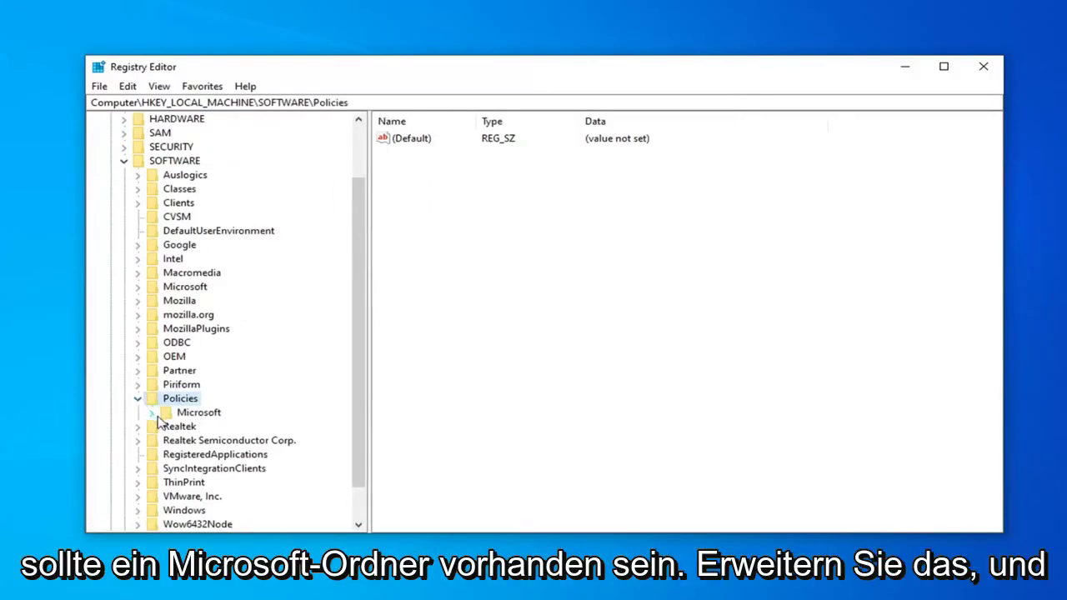
{"action": "left_click", "coordinate": [153, 413]}
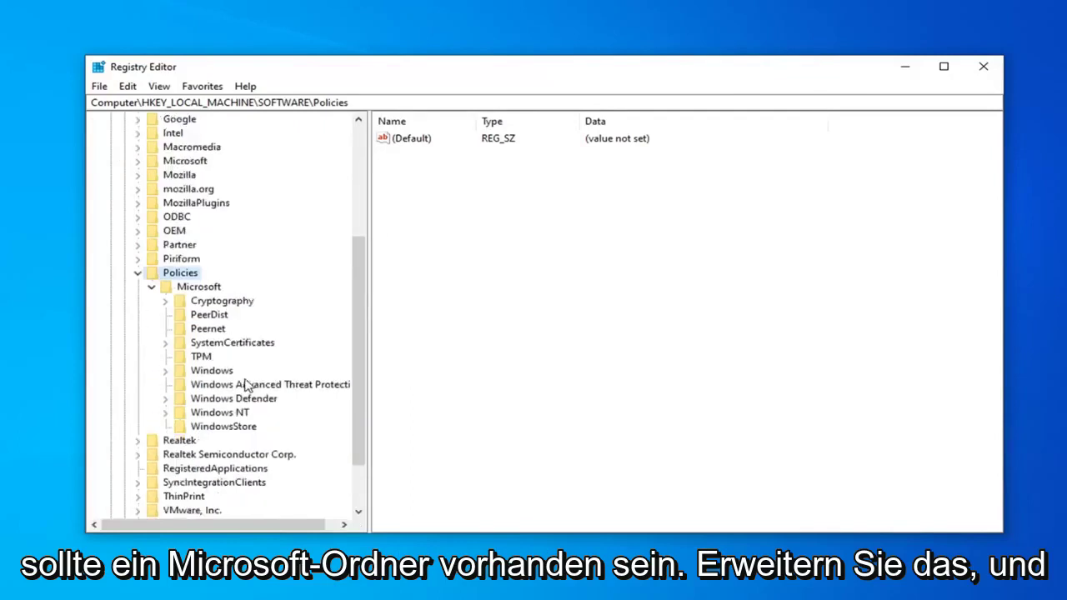
{"action": "scroll", "coordinate": [246, 384], "scroll_direction": "down", "scroll_amount": 3}
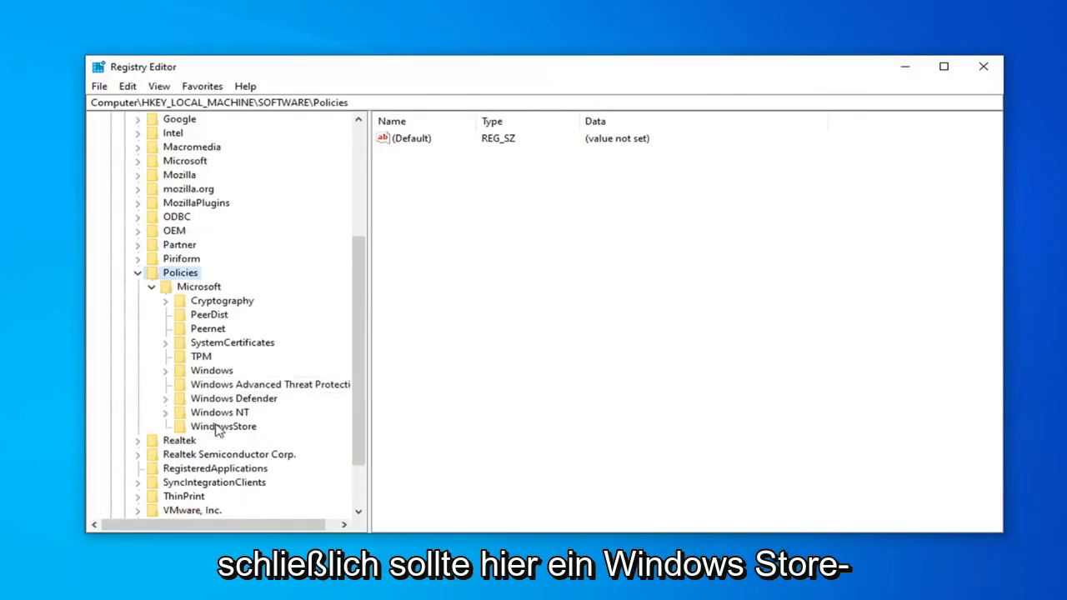
{"action": "left_click", "coordinate": [218, 432]}
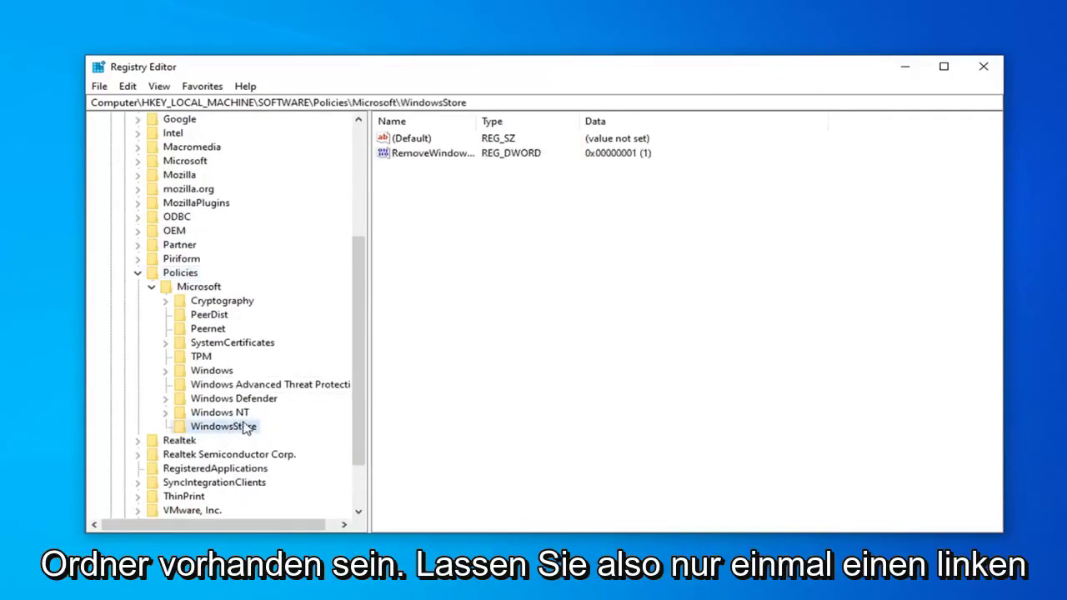
- Widen the Name column and delete the RemoveWindowsStore value, confirming the deletion
{"action": "left_click_drag", "start_coordinate": [477, 121], "coordinate": [550, 123]}
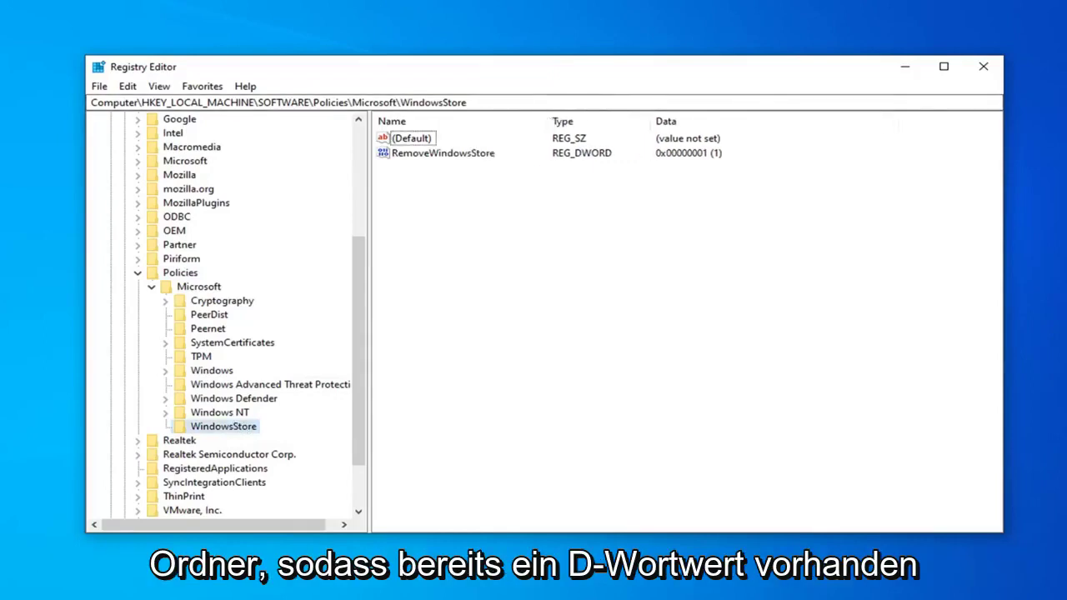
{"action": "left_click", "coordinate": [430, 160]}
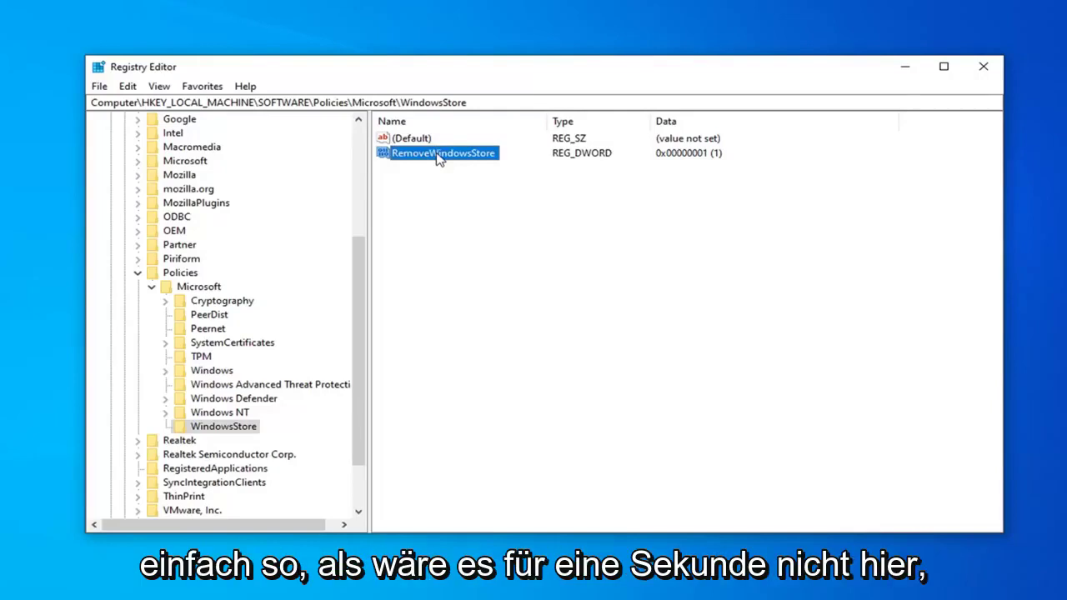
{"action": "key", "text": "Delete"}
{"action": "left_click", "coordinate": [677, 293]}
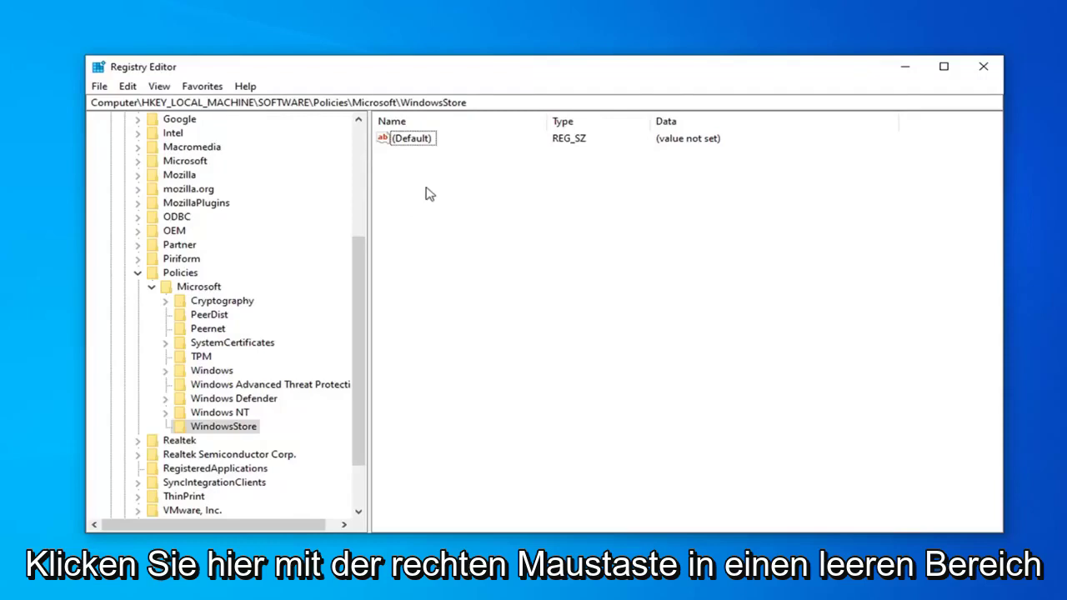
- Add a new DWORD (32-bit) value named RemoveWindowsStore in the WindowsStore key
{"action": "right_click", "coordinate": [426, 189]}
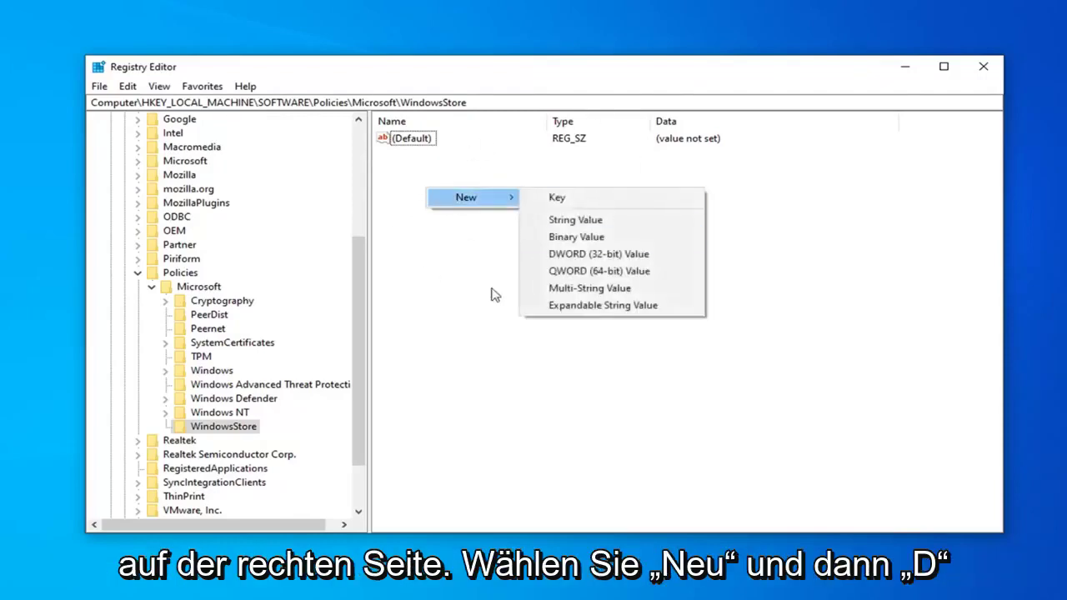
{"action": "mouse_move", "coordinate": [469, 197]}
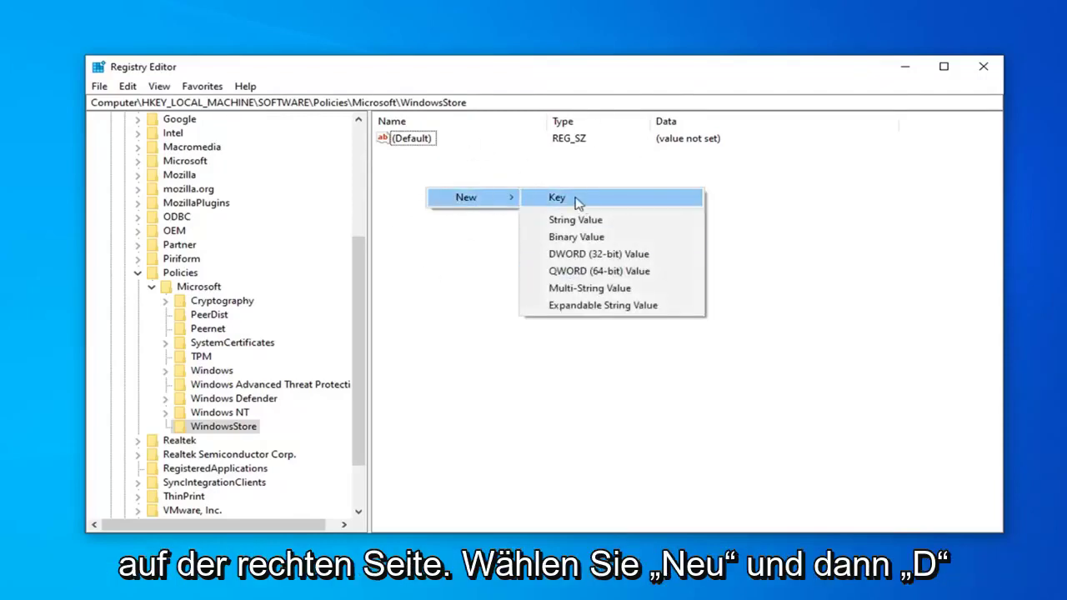
{"action": "left_click", "coordinate": [575, 256]}
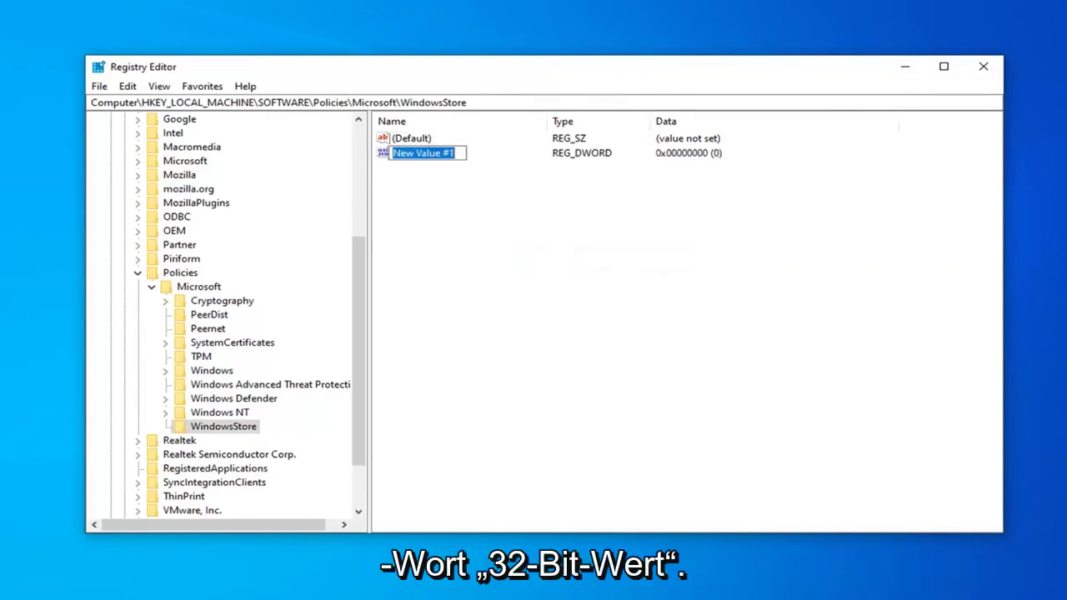
{"action": "type", "text": "RemoveWin"}
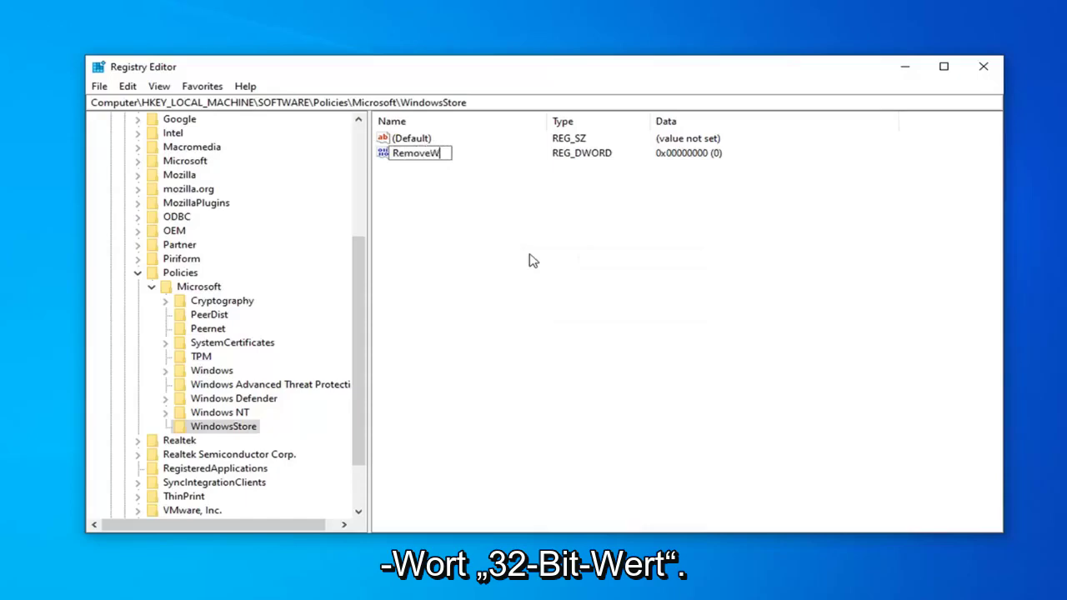
{"action": "type", "text": "dowsStore"}
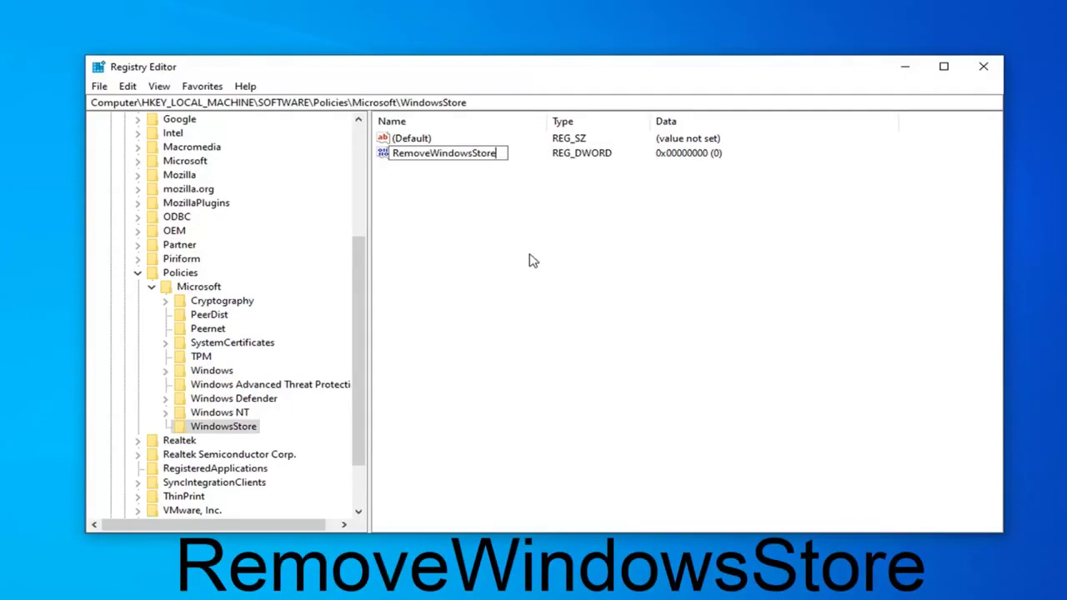
{"action": "key", "text": "Return"}
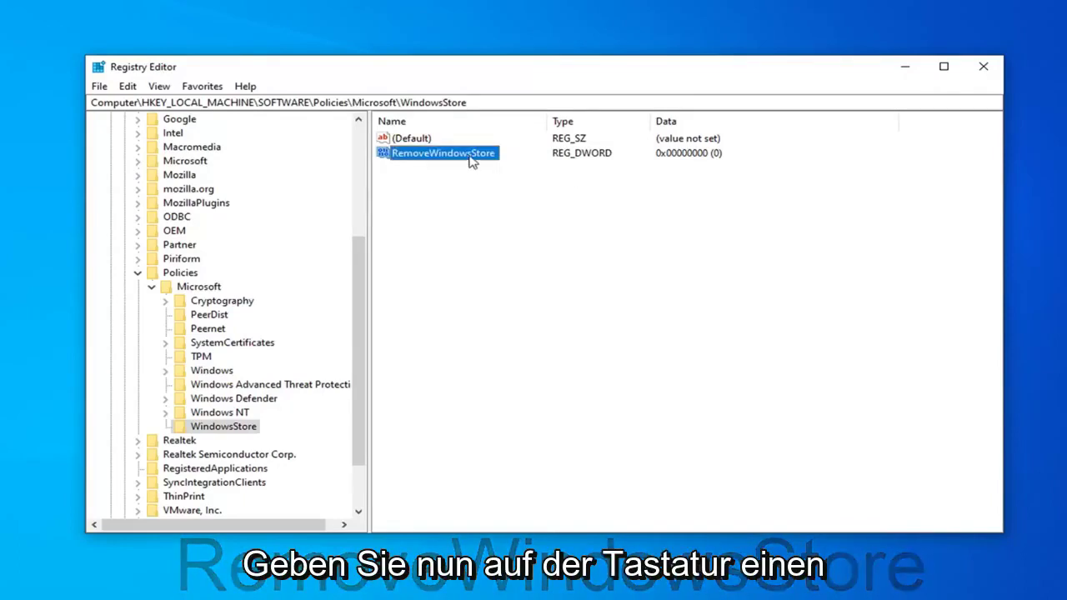
- Set RemoveWindowsStore's value data to 1
{"action": "double_click", "coordinate": [471, 161]}
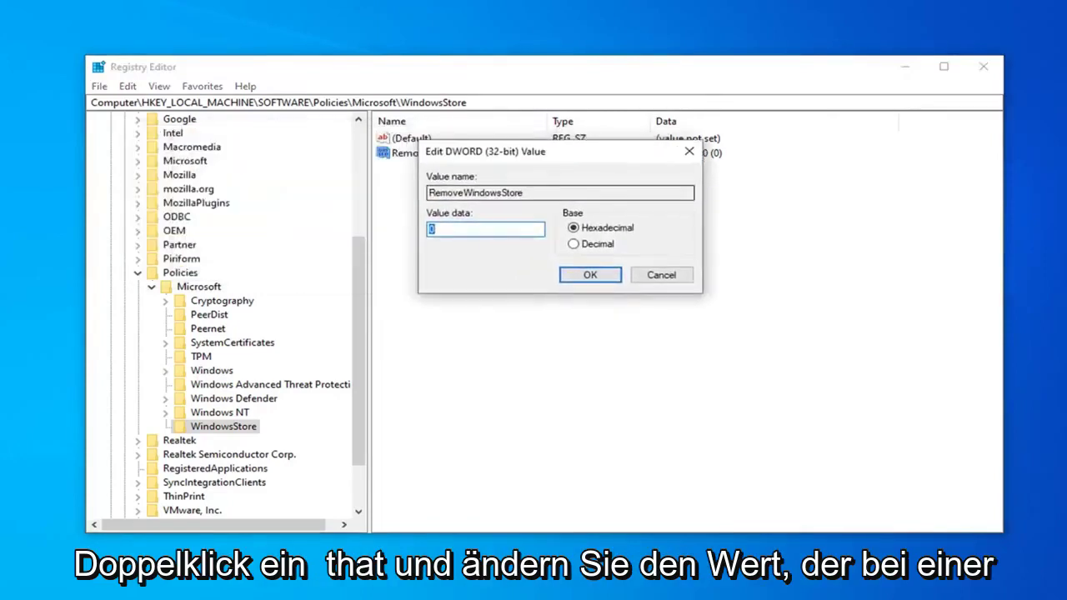
{"action": "type", "text": "1"}
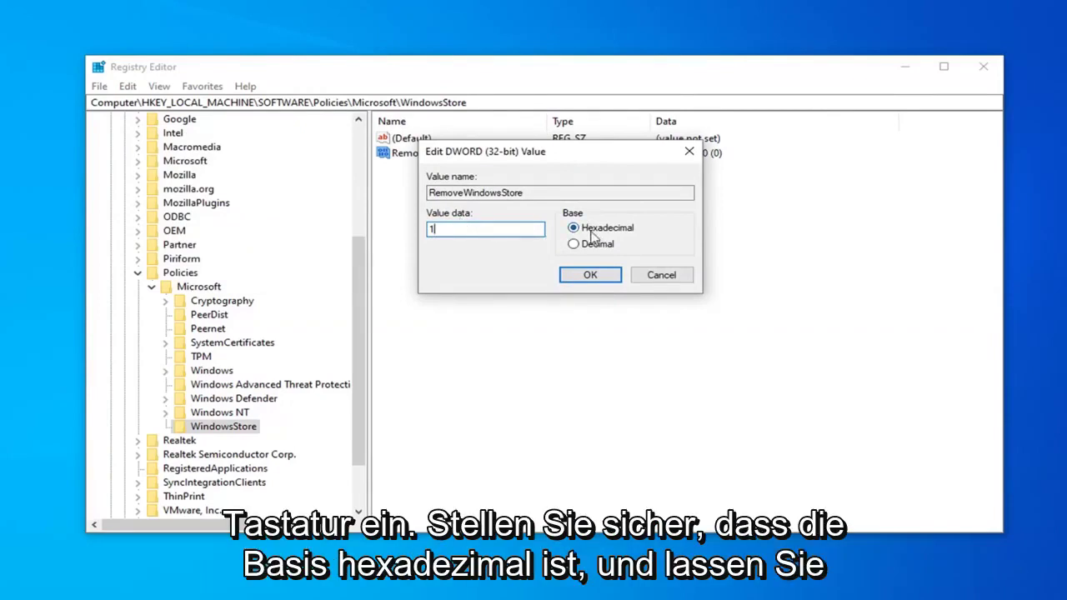
{"action": "left_click", "coordinate": [596, 276]}
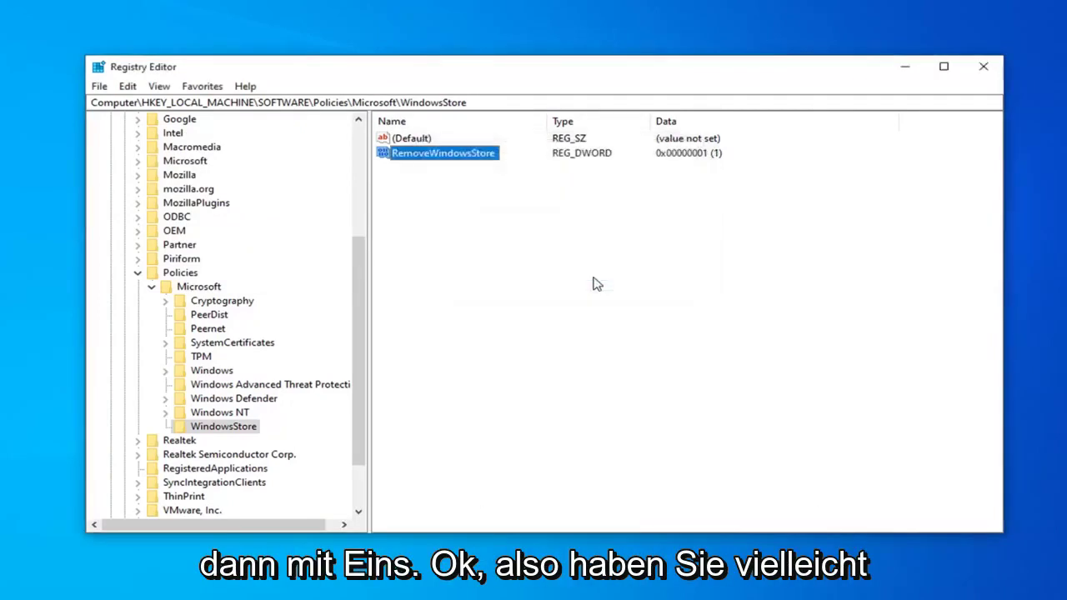
{"action": "left_click", "coordinate": [490, 264]}
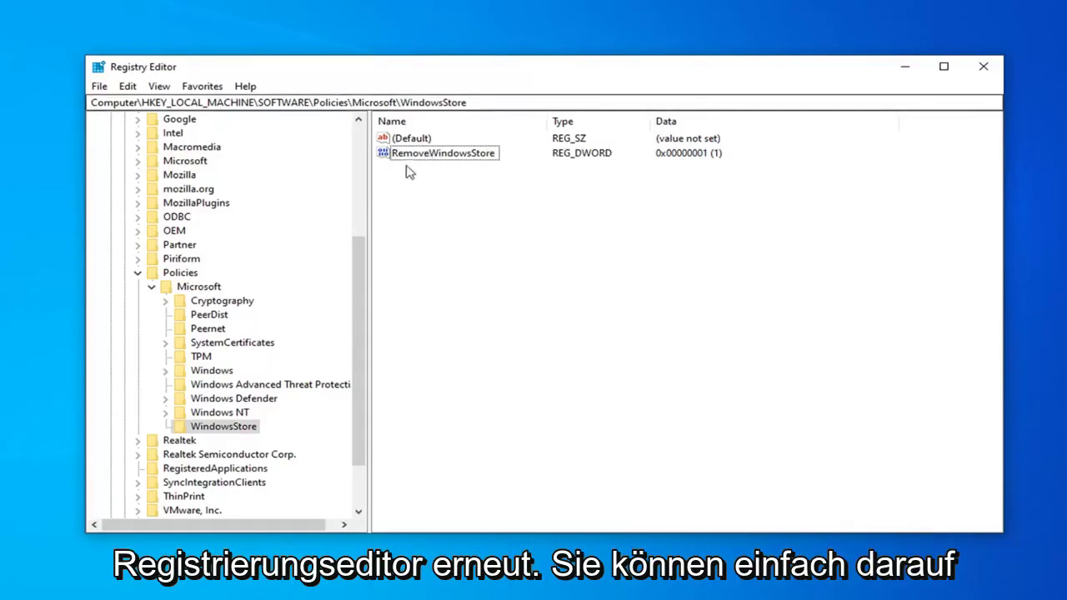
- Change RemoveWindowsStore's value data to 0 and close Registry Editor
{"action": "left_click", "coordinate": [431, 158]}
{"action": "double_click", "coordinate": [432, 158]}
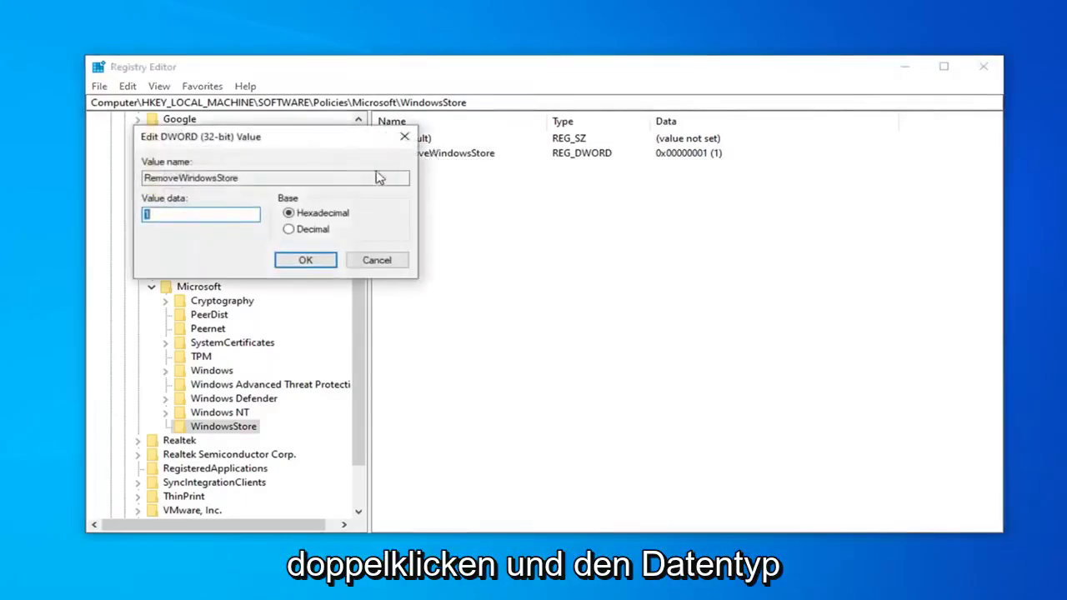
{"action": "type", "text": "0"}
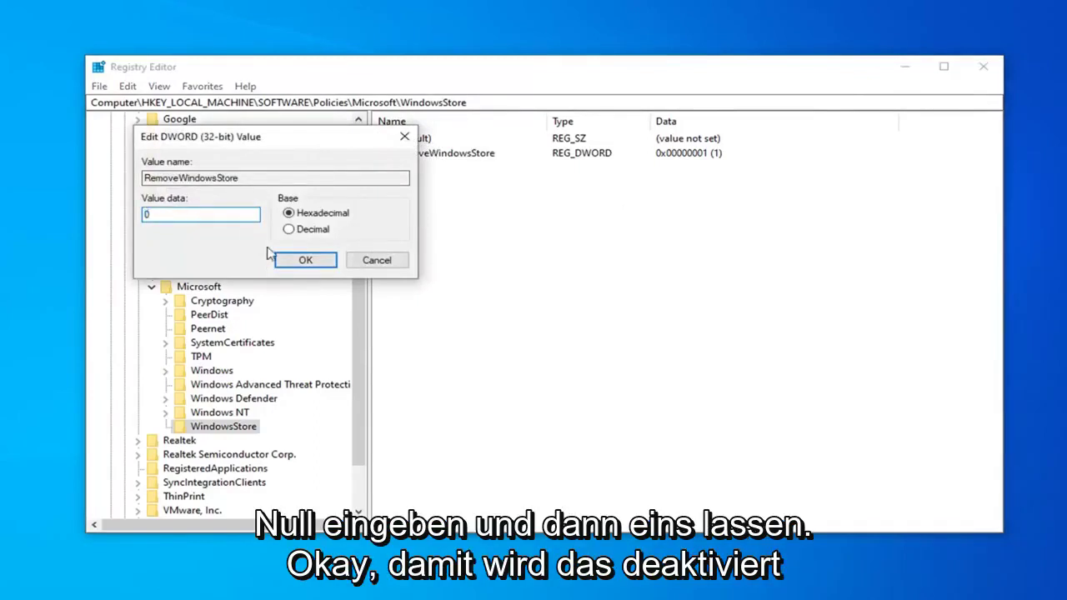
{"action": "left_click", "coordinate": [305, 260]}
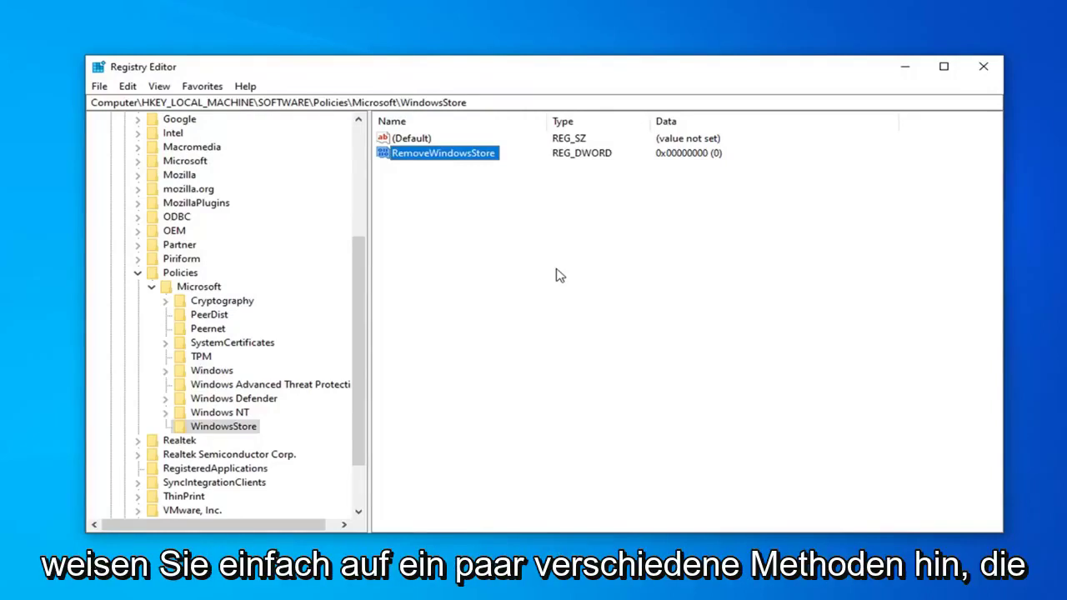
{"action": "left_click", "coordinate": [984, 66]}
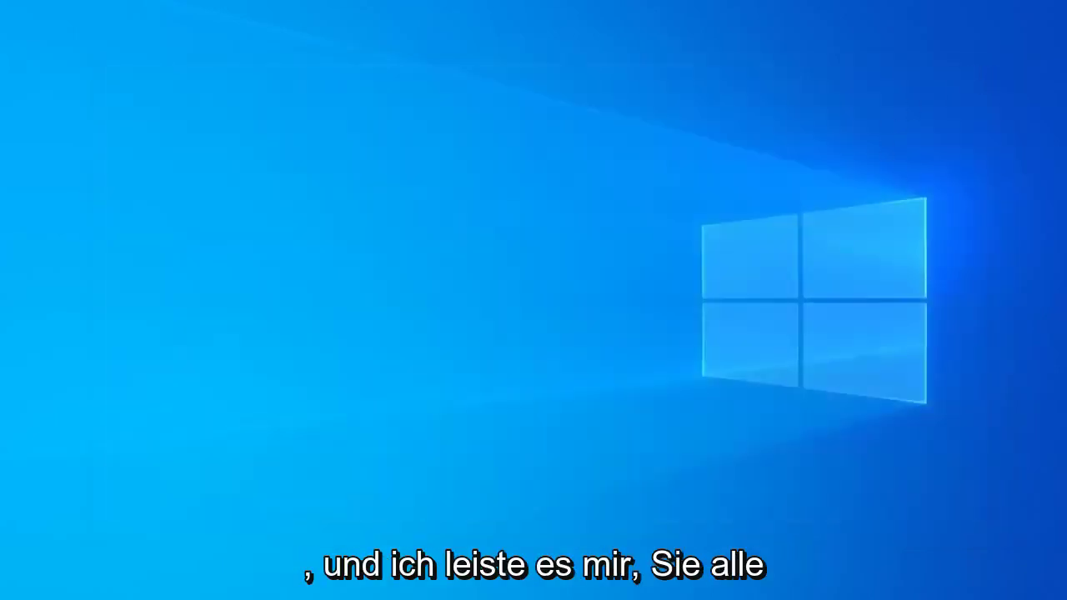